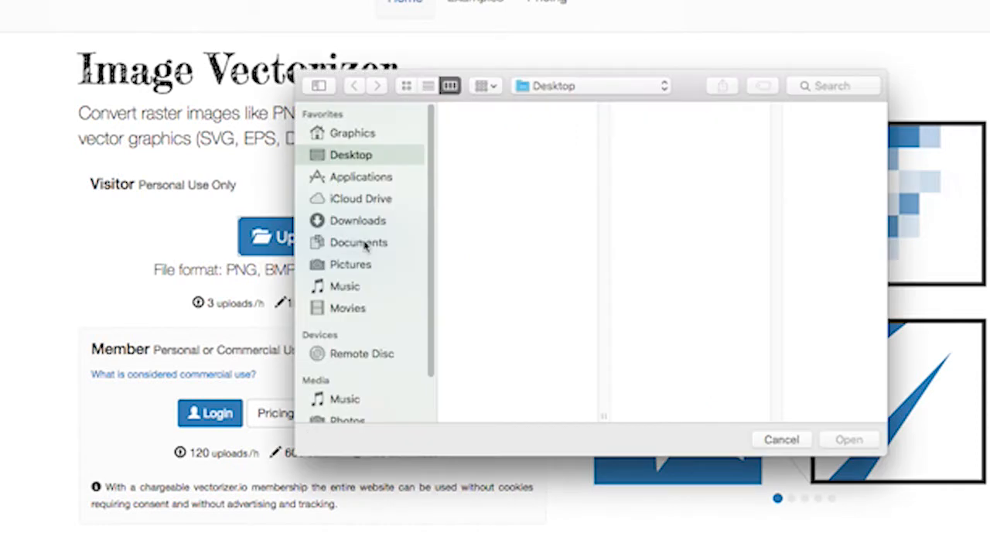
Step: Upload snowman.png from the 3d printed ornaments folder in Movies to the image vectorizer
left_click(580, 87)
left_click(570, 196)
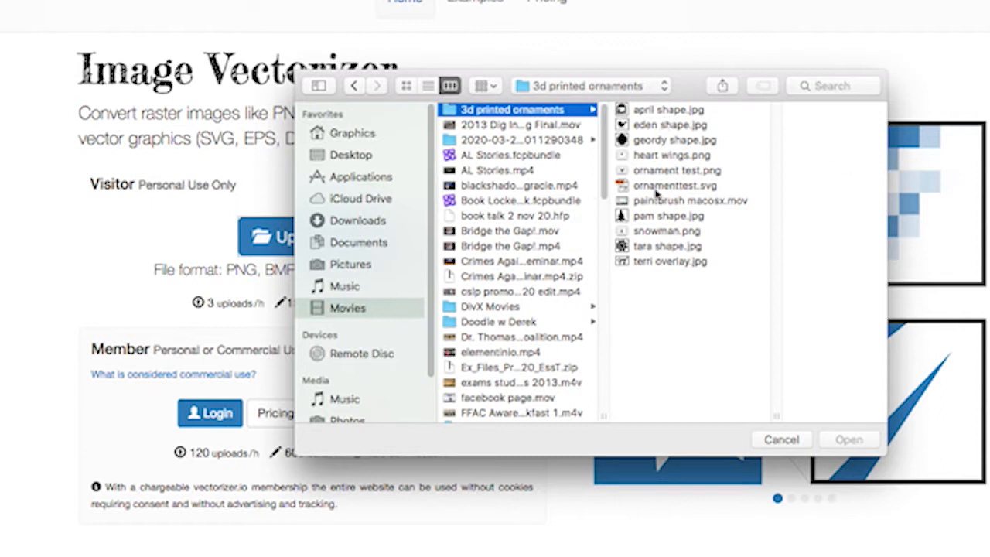
left_click(656, 231)
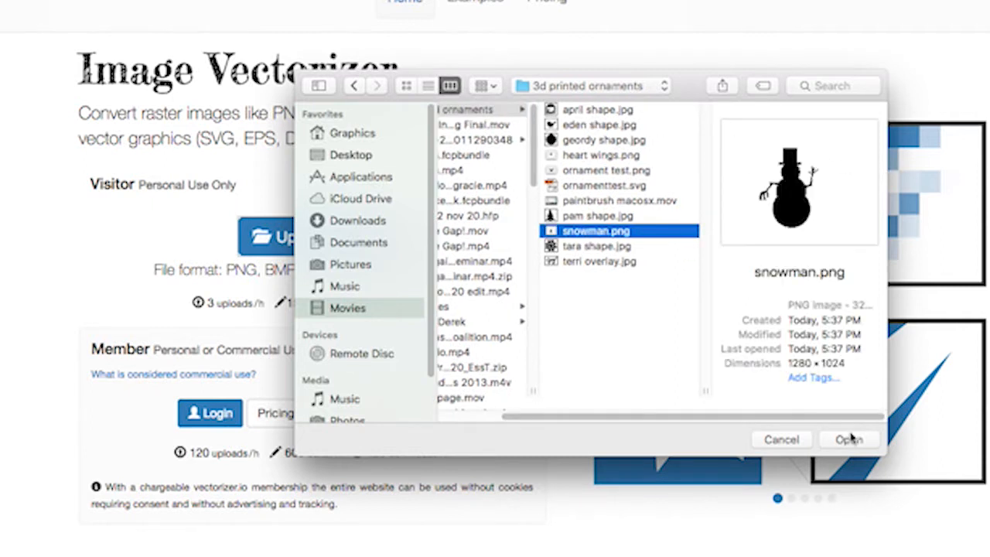
left_click(847, 439)
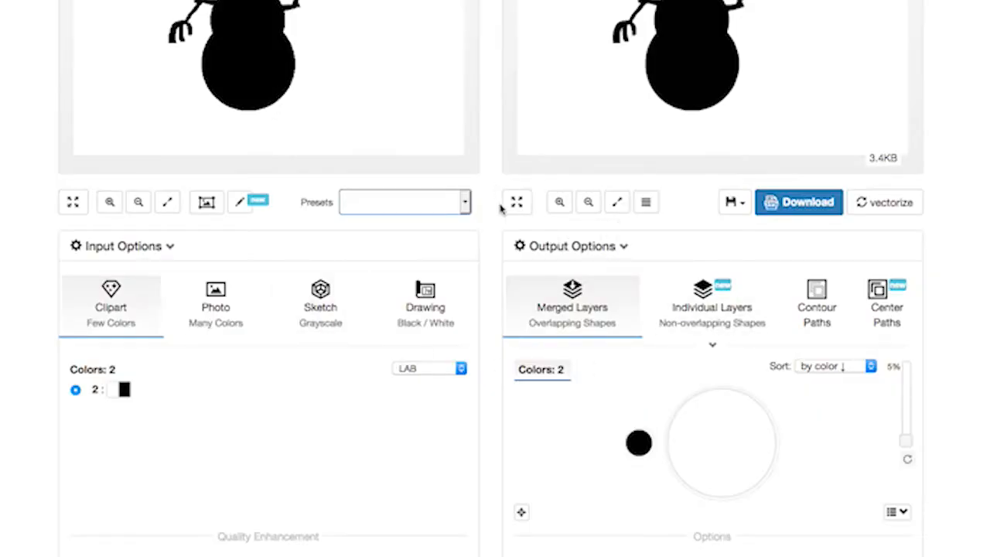
Step: Examine the edges of the vectorized snowman up close against the original image
left_click(558, 203)
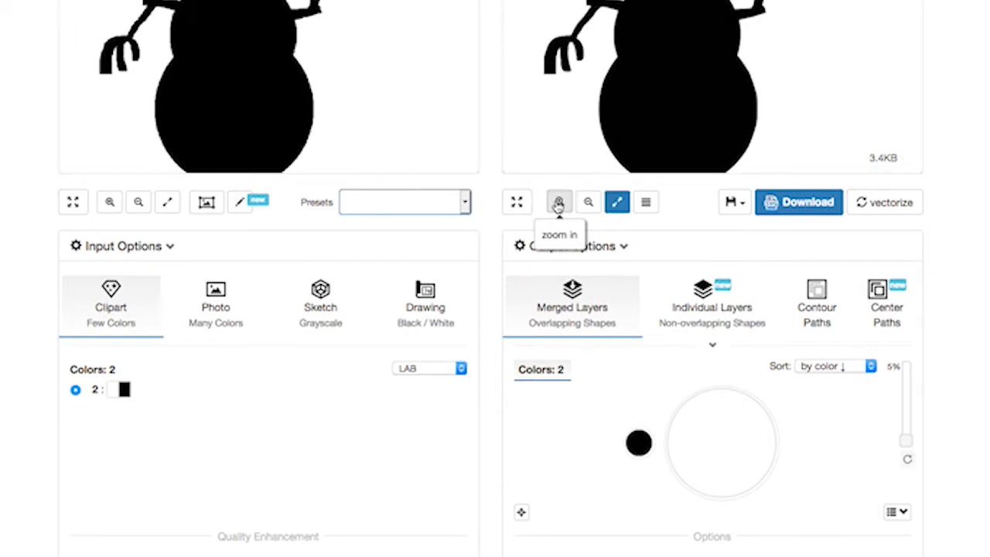
left_click(559, 202)
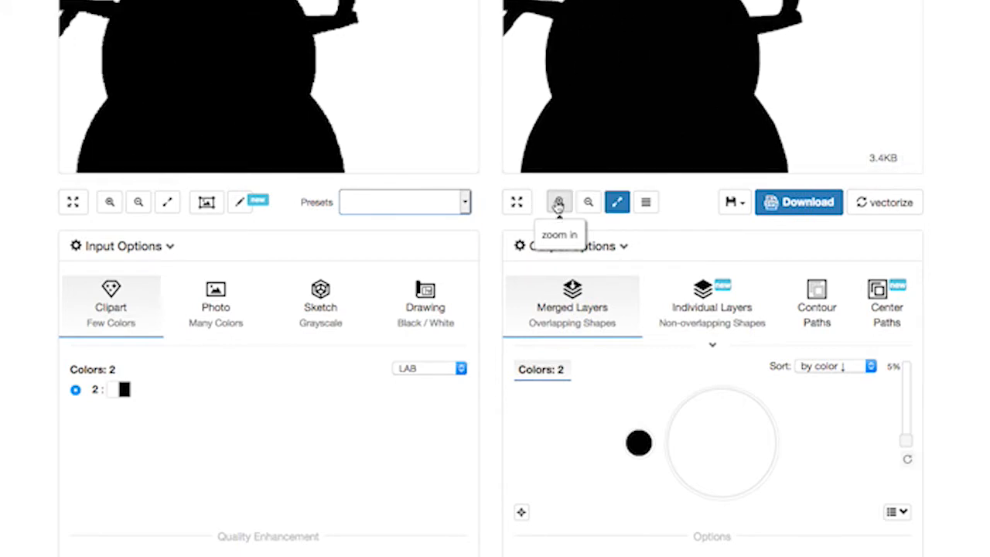
left_click(587, 202)
left_click(587, 203)
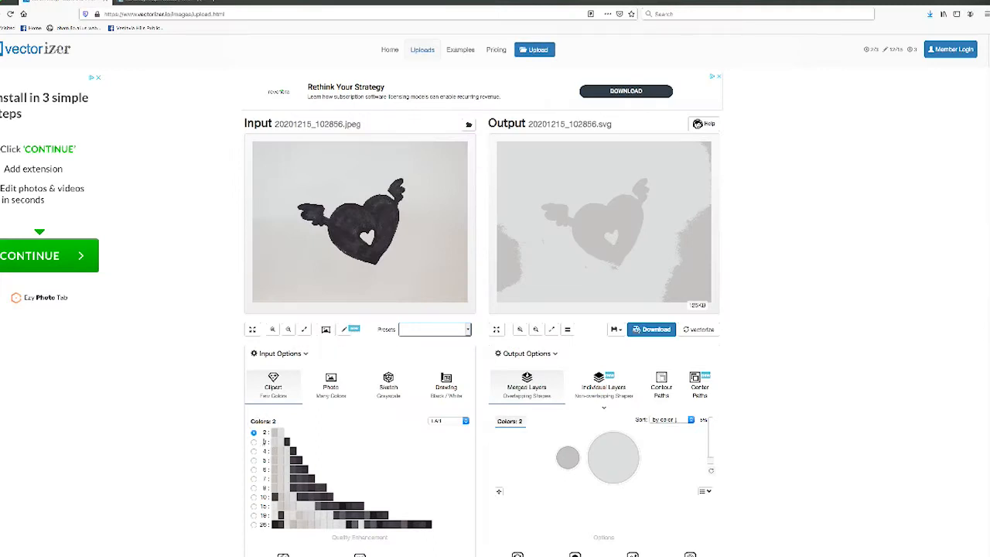
left_click(282, 433)
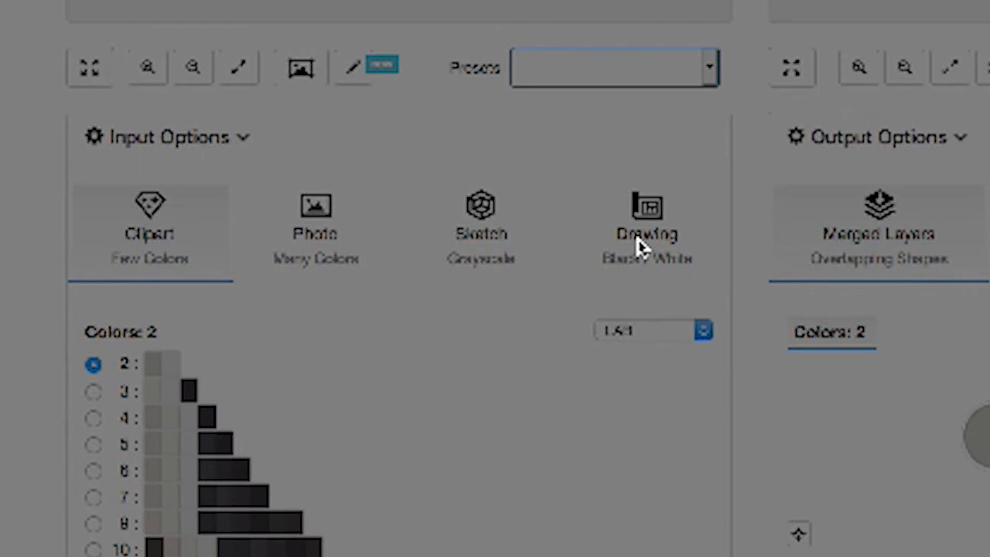
left_click(642, 246)
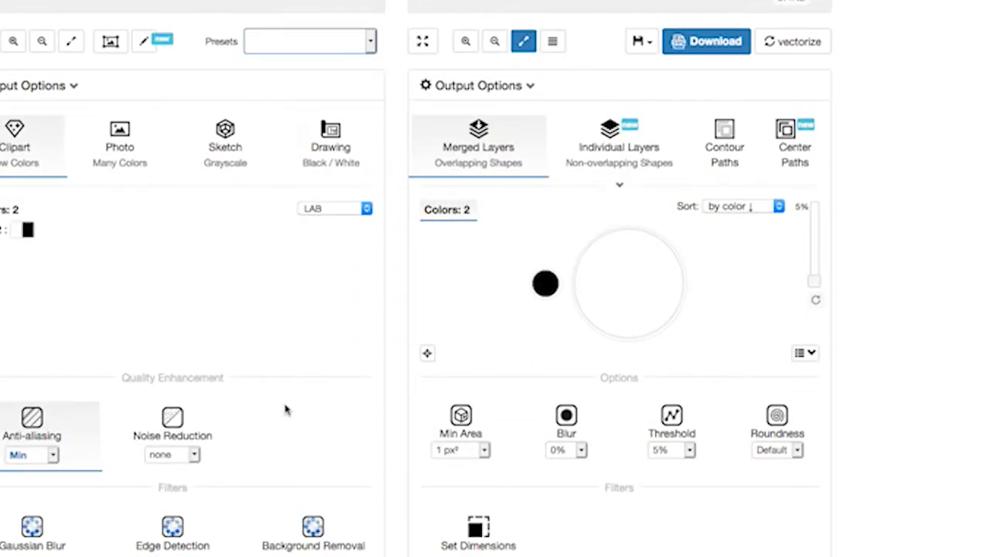
Step: Download the vectorized snowman and save it as snowman.svg in the 3d printed ornaments folder
scroll(504, 316, "up", 4)
left_click(723, 325)
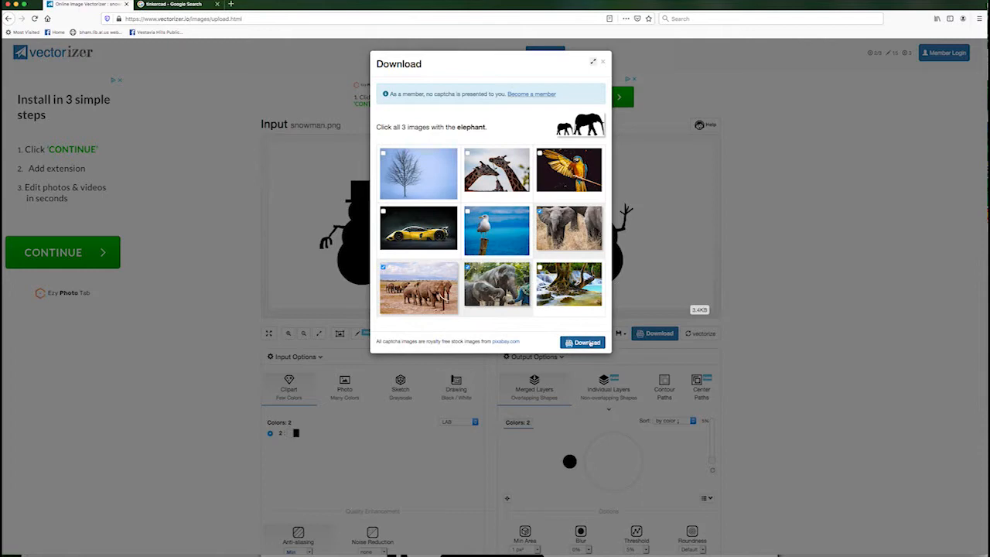
left_click(585, 343)
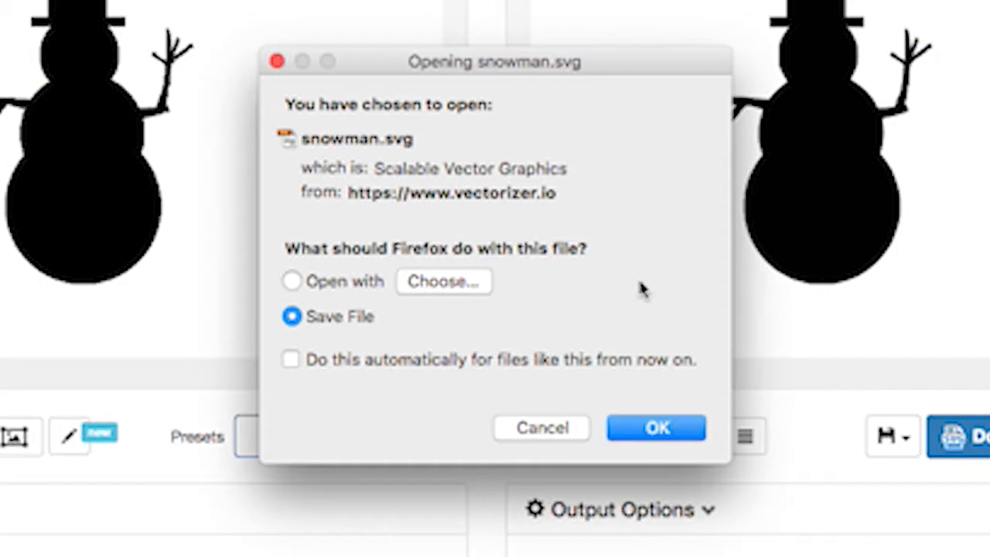
left_click(639, 436)
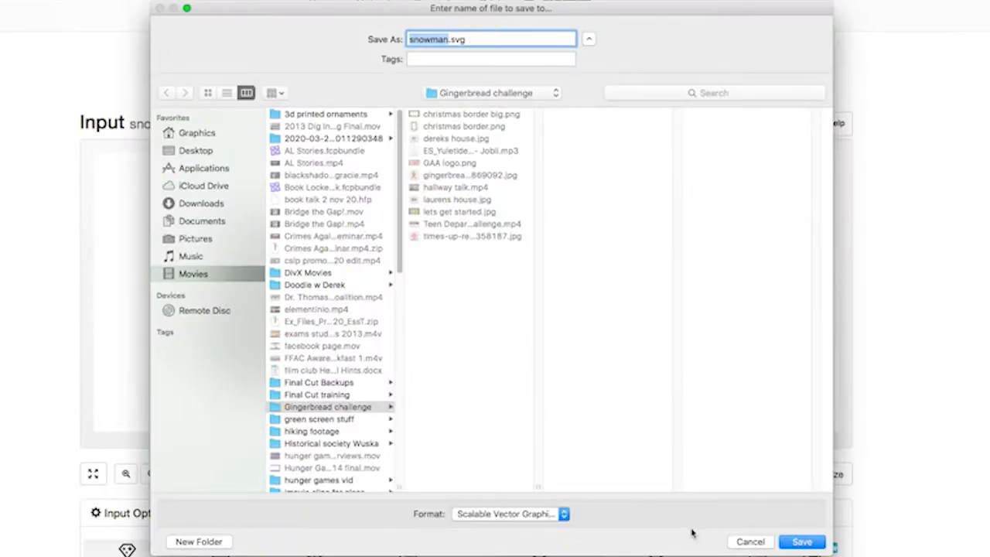
left_click(505, 94)
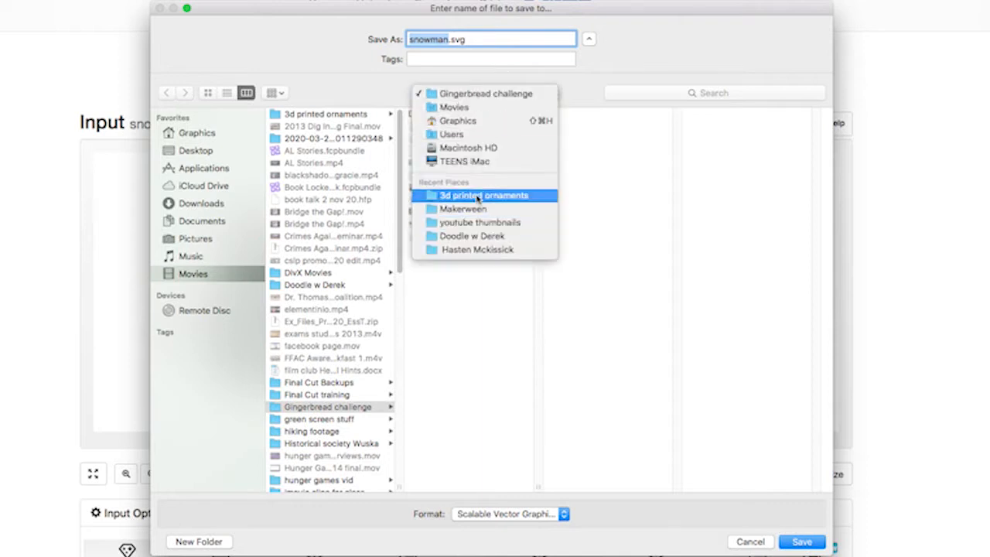
left_click(478, 196)
left_click(803, 542)
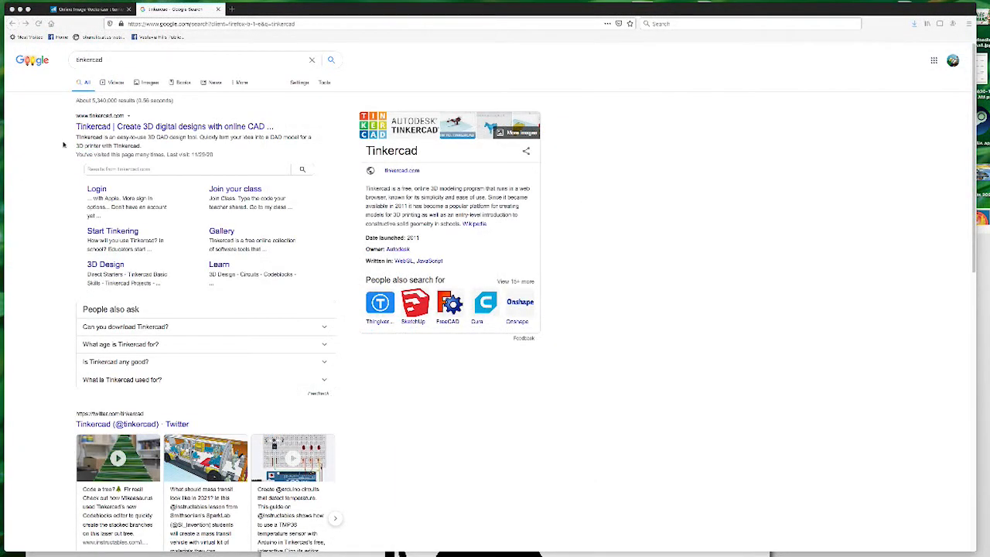
Step: Open the Tinkercad website from the search results and sign in with a Google account
left_click(104, 128)
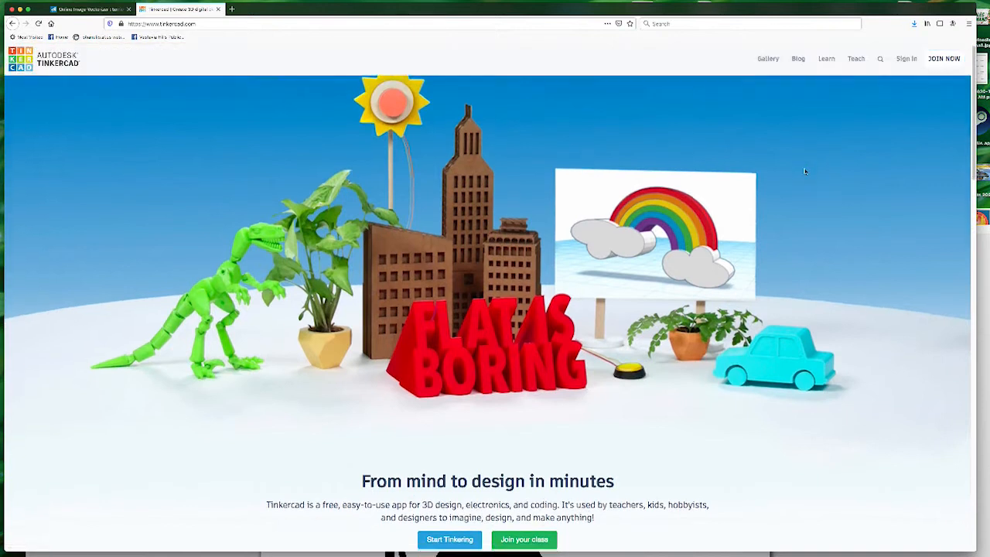
scroll(804, 170, "down", 1)
scroll(807, 174, "up", 1)
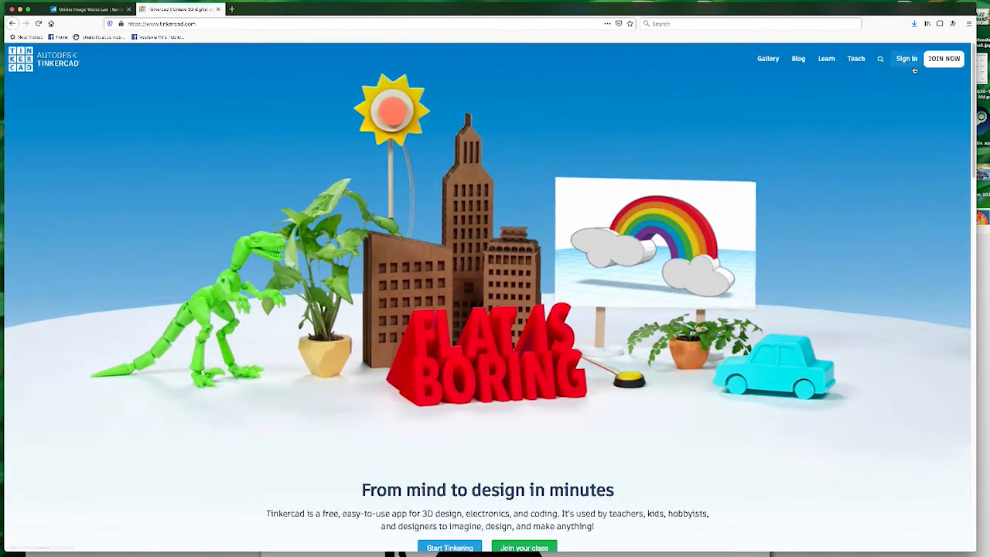
left_click(906, 60)
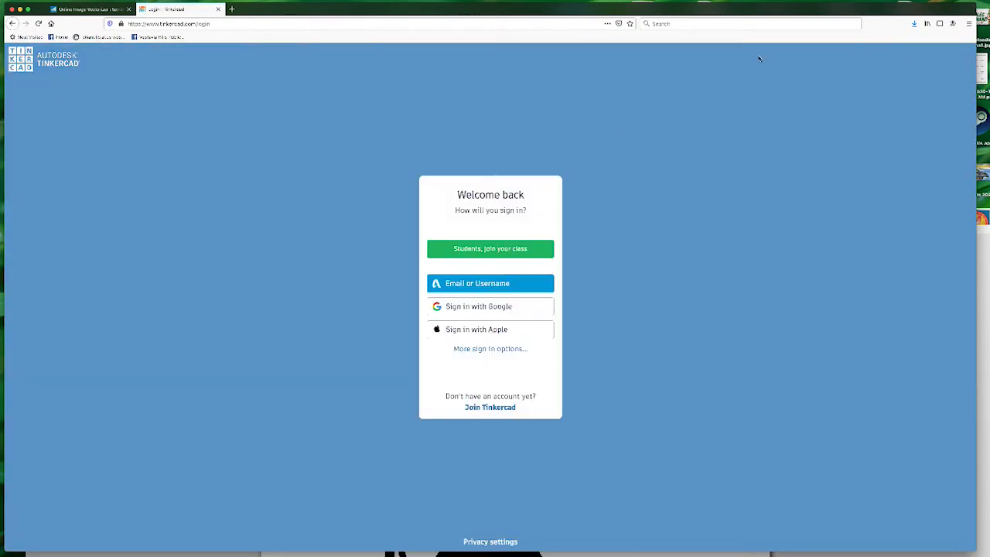
left_click(488, 310)
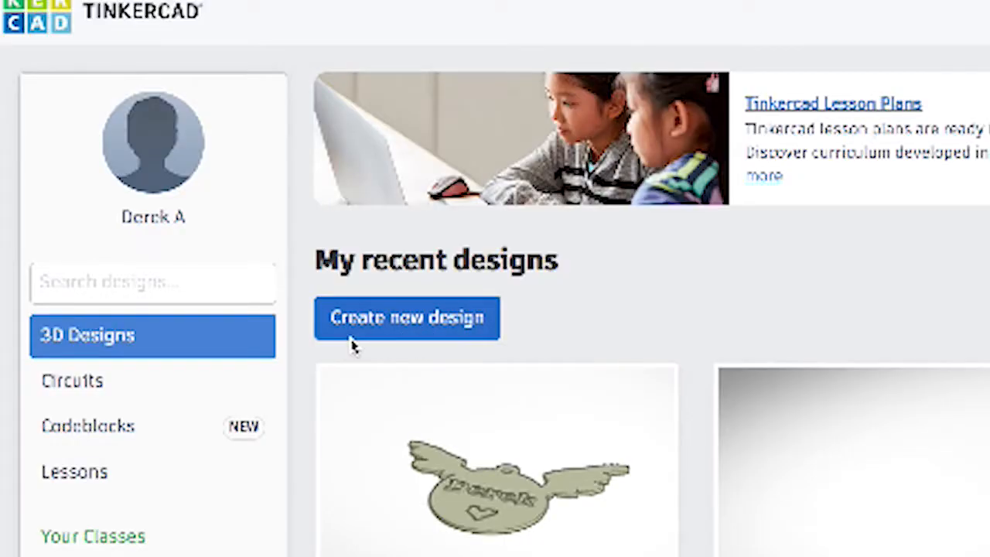
Step: Create a new 3D design and choose snowman.svg from the 3d printed ornaments folder as the file to import
left_click(409, 334)
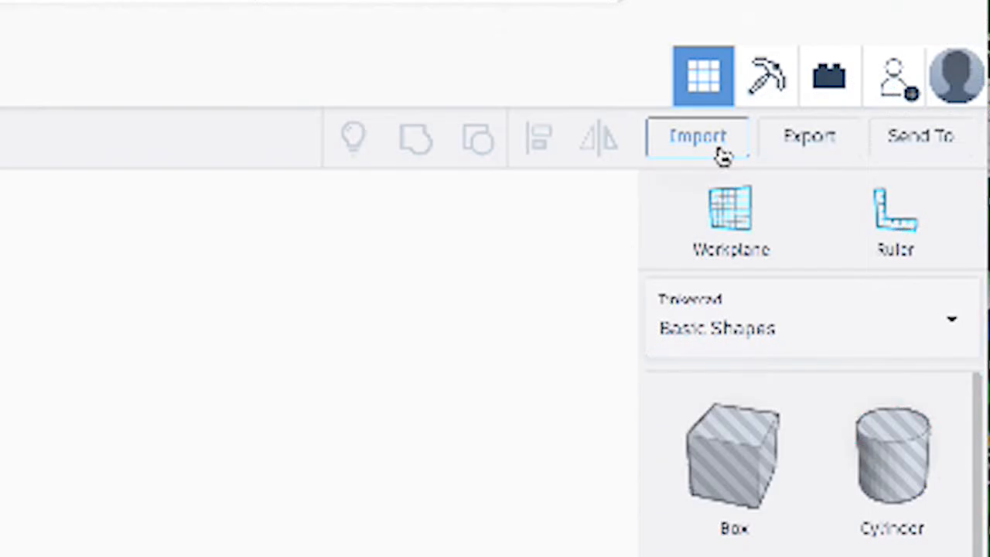
left_click(700, 152)
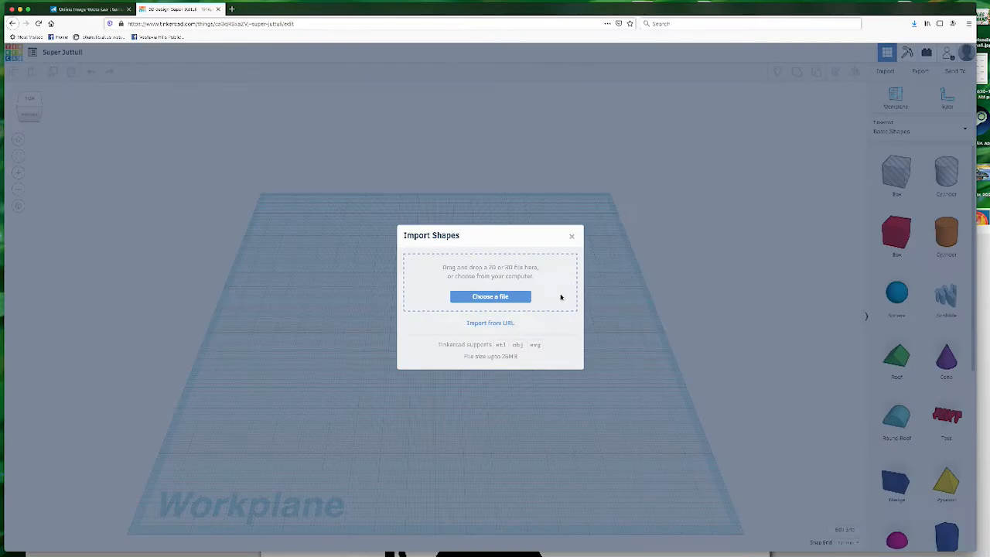
left_click(482, 296)
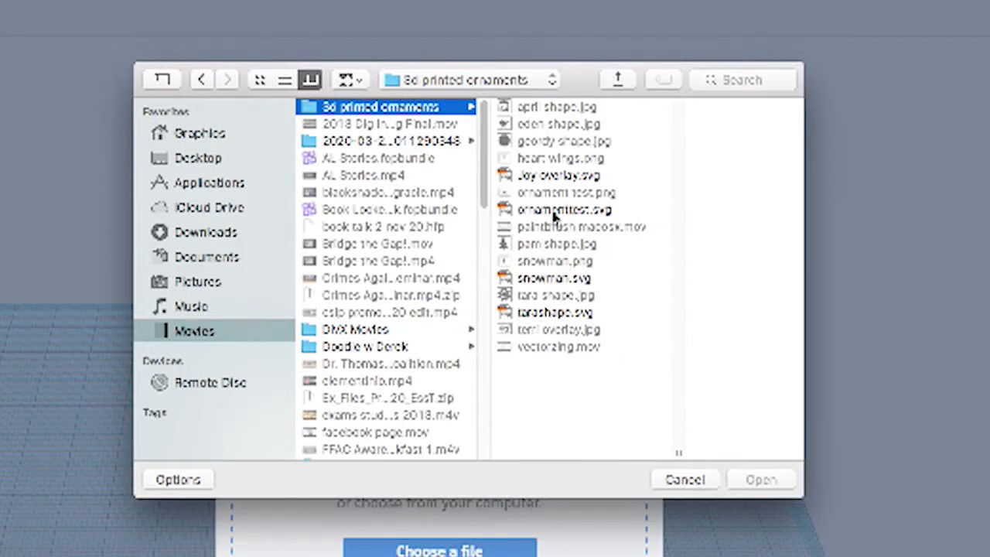
left_click(539, 280)
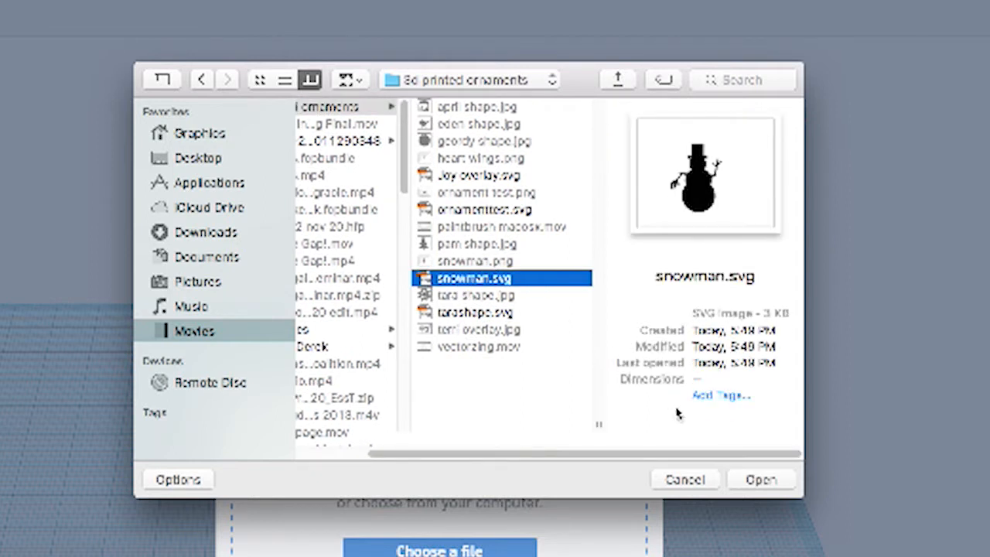
left_click(761, 480)
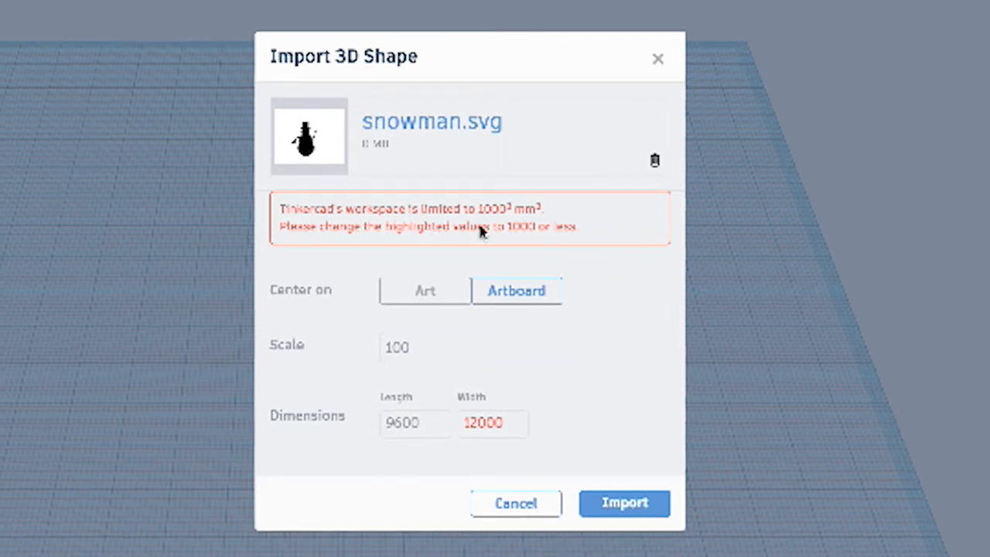
Step: Set the import width of snowman.svg to 500 and import the shape onto the workplane
left_click_drag(510, 428, 372, 421)
type("500")
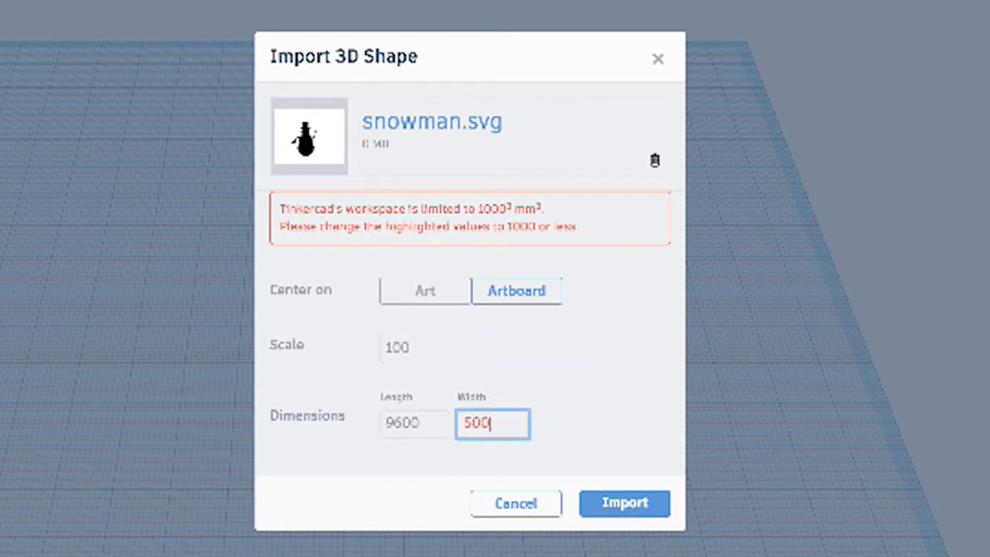
left_click(627, 472)
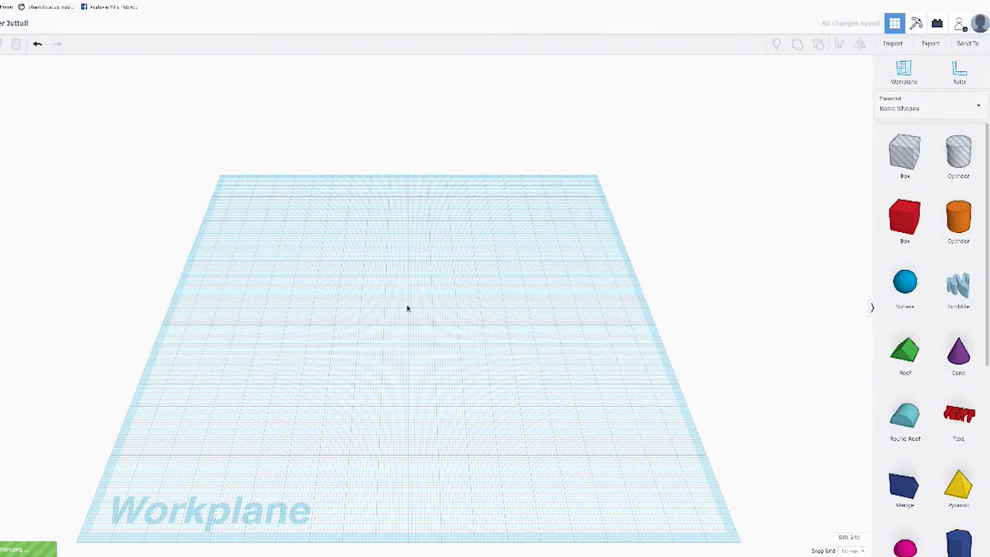
Step: Scale the oversized imported snowman down so that the whole shape fits well within the workplane
scroll(371, 414, "down", 6)
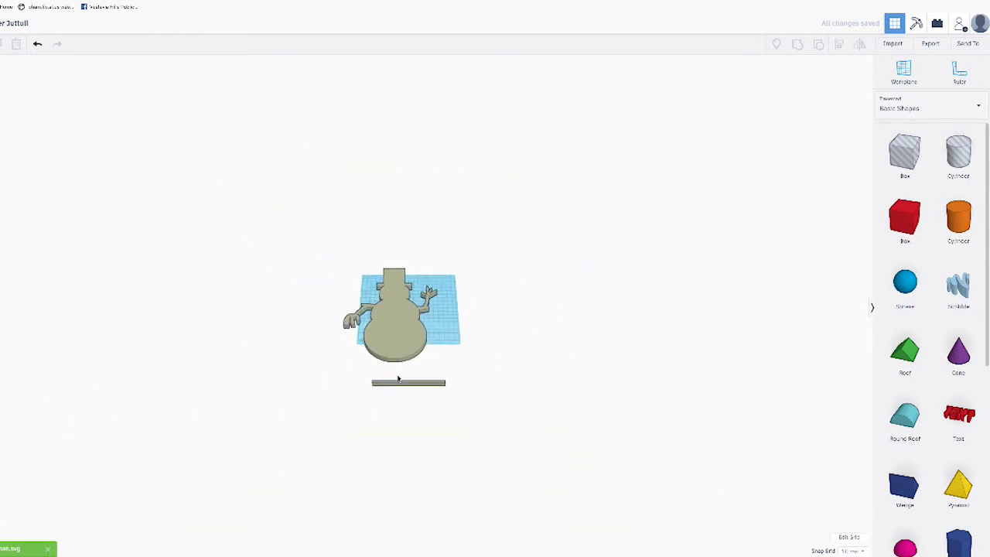
scroll(397, 378, "up", 4)
left_click(519, 349)
right_click_drag(519, 348, 488, 469)
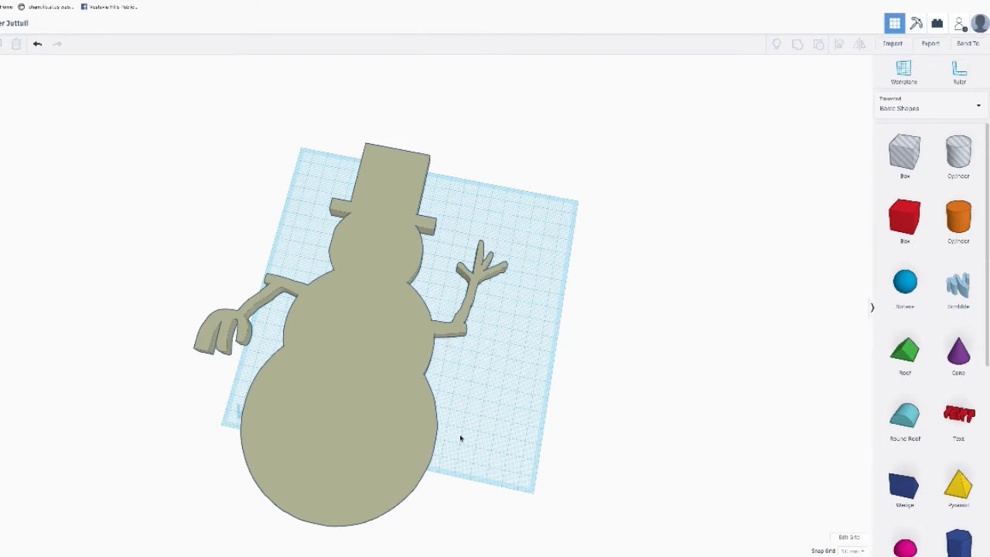
left_click(368, 372)
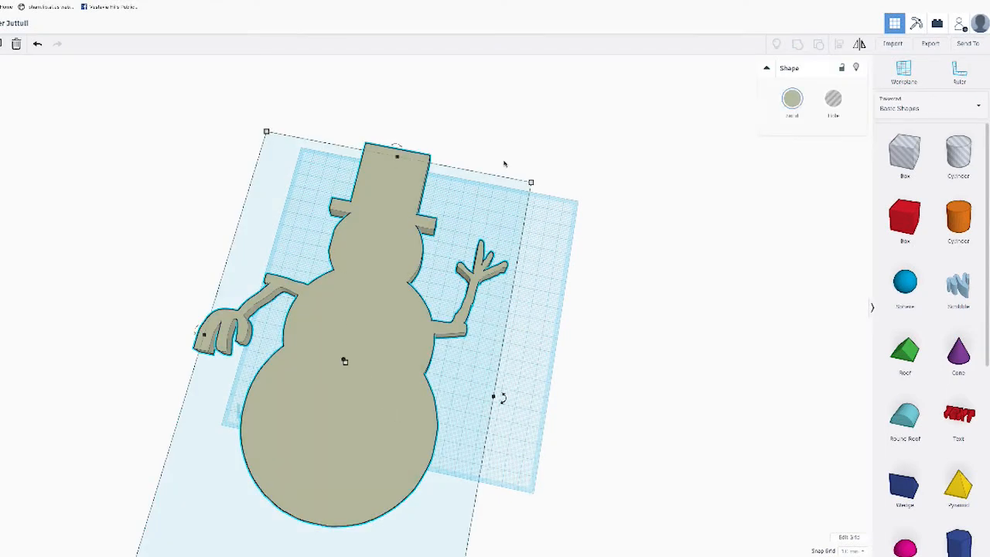
left_click(530, 184)
left_click_drag(531, 184, 503, 361)
left_click(476, 370)
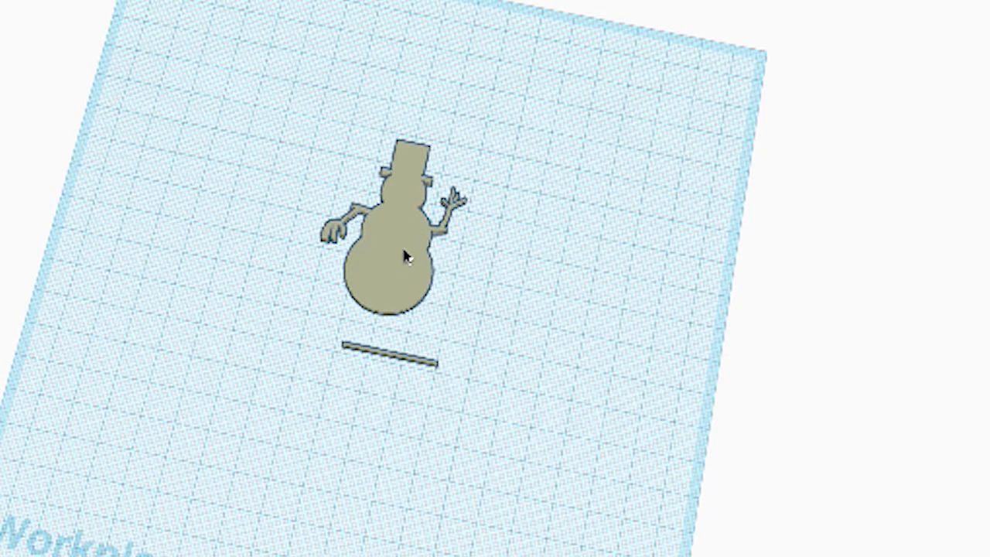
Step: Resize the snowman on the workplane to about 4.7 inches long and 2.9 inches wide
left_click(406, 258)
left_click_drag(436, 364, 521, 545)
left_click_drag(458, 397, 420, 336)
left_click(630, 371)
left_click(436, 311)
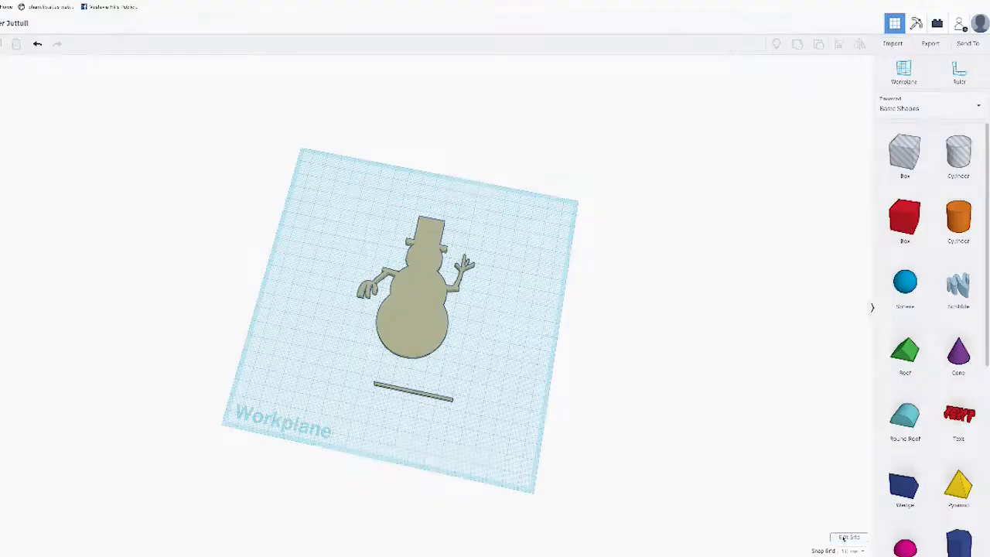
Step: Change the workplane grid units to inches and update the grid
left_click(539, 490)
left_click(431, 260)
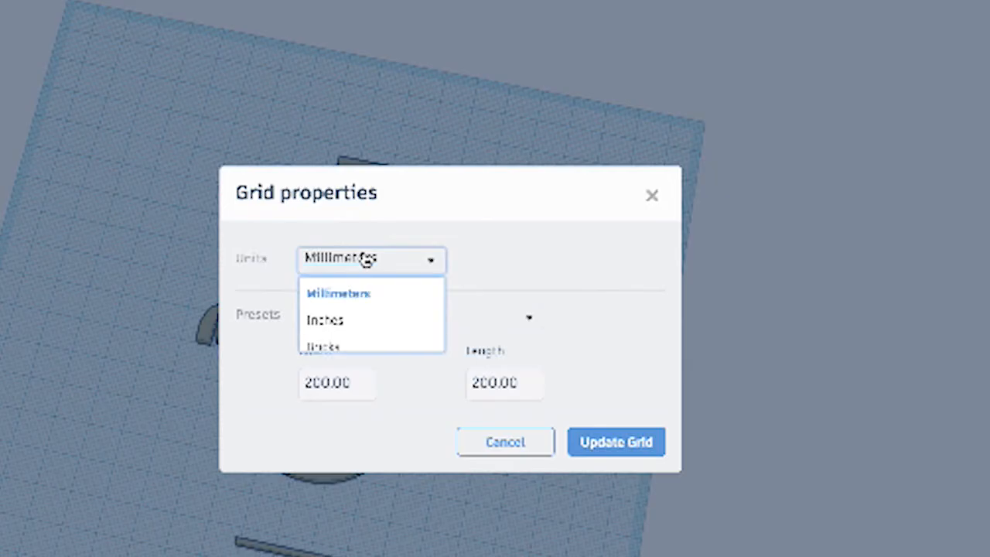
left_click(421, 288)
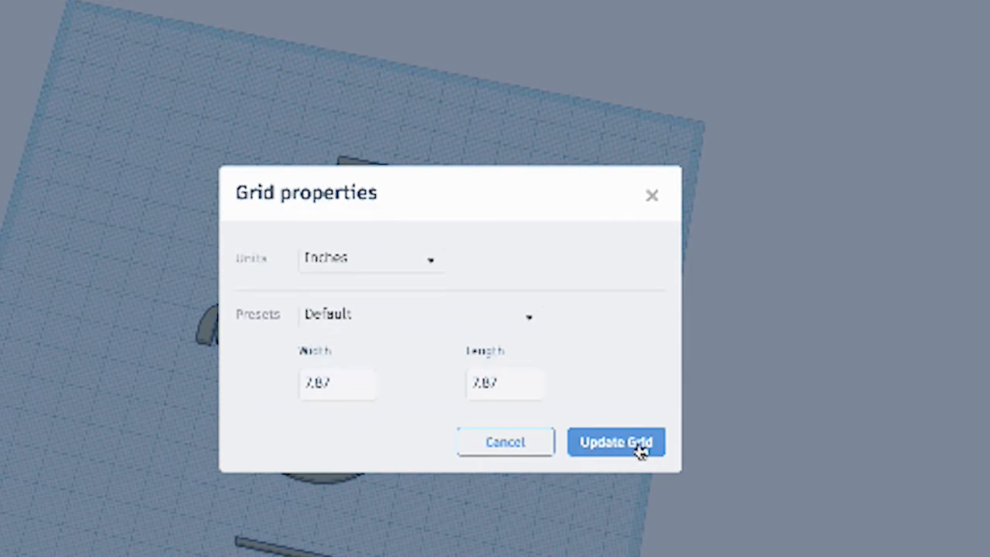
left_click(637, 444)
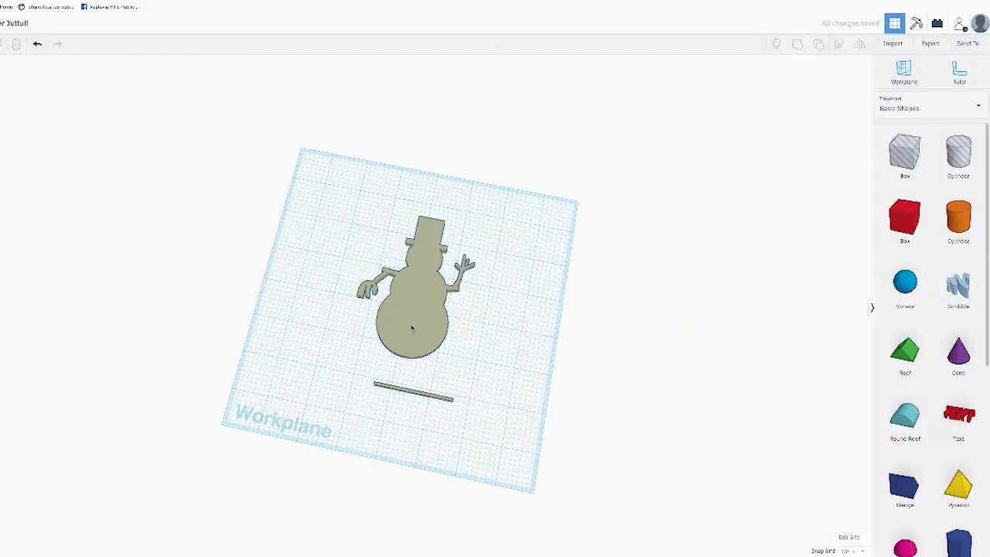
Step: Scale the snowman and the stray bar below it down proportionally to about 4 inches long
left_click(412, 329)
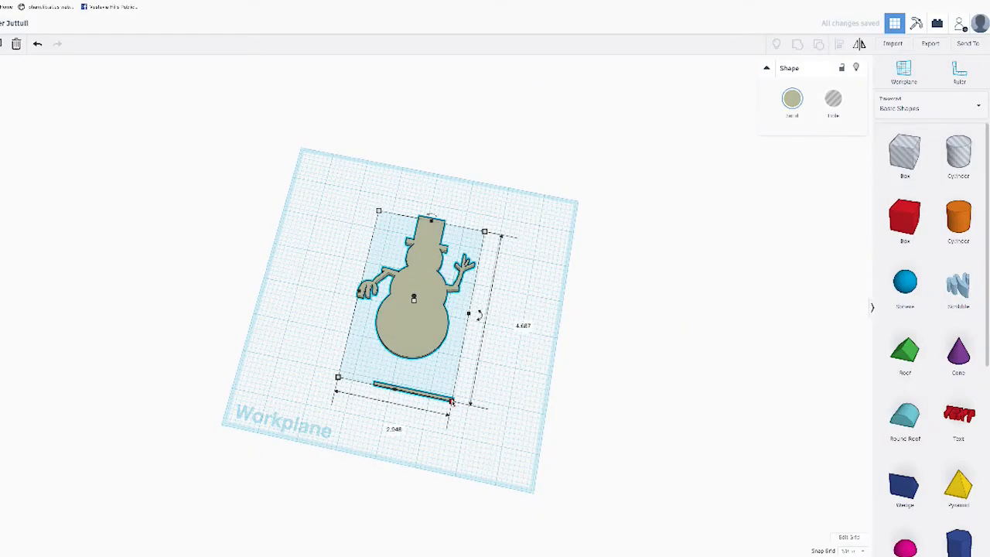
left_click_drag(452, 402, 452, 402)
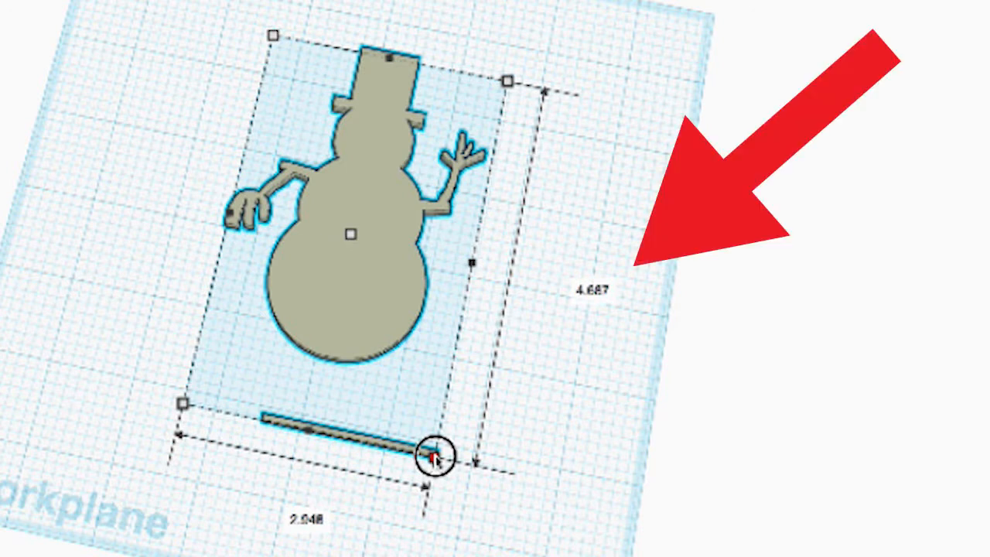
left_click_drag(435, 458, 384, 340)
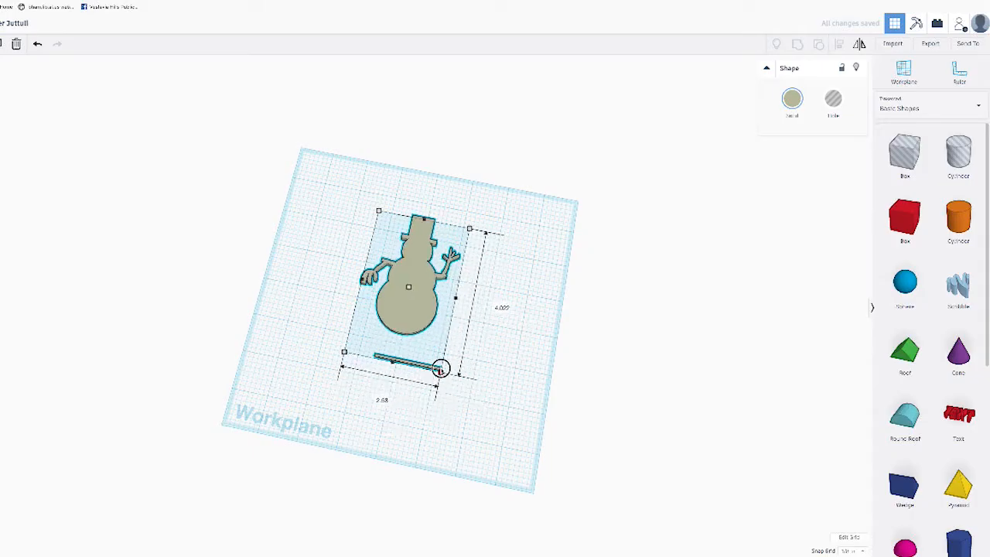
left_click(476, 402)
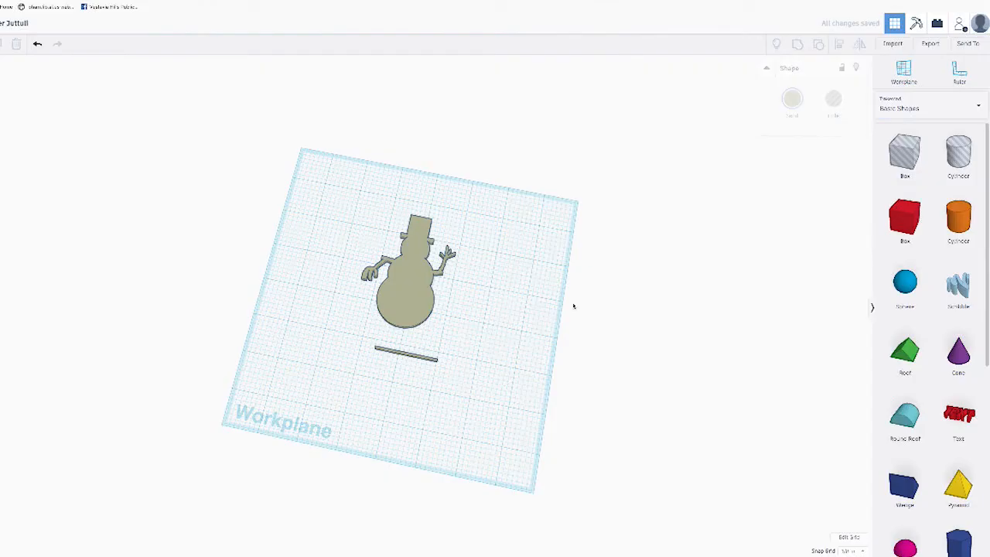
Step: Cover the stray bar below the snowman with a box hole and group the hole with the snowman to cut the bar away
left_click_drag(904, 152, 443, 373)
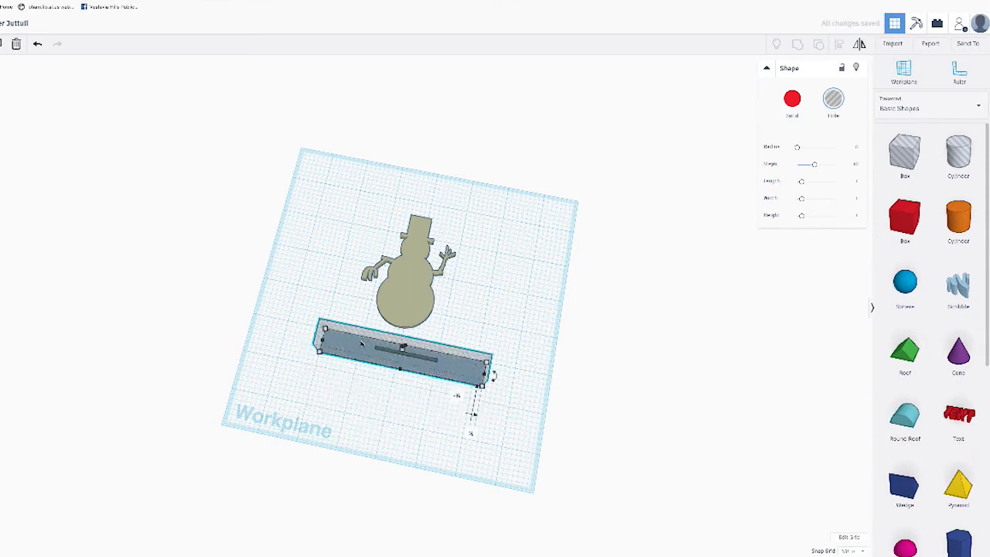
scroll(444, 382, "up", 8)
scroll(441, 402, "down", 4)
right_click_drag(437, 417, 398, 314)
left_click(395, 326, "shift")
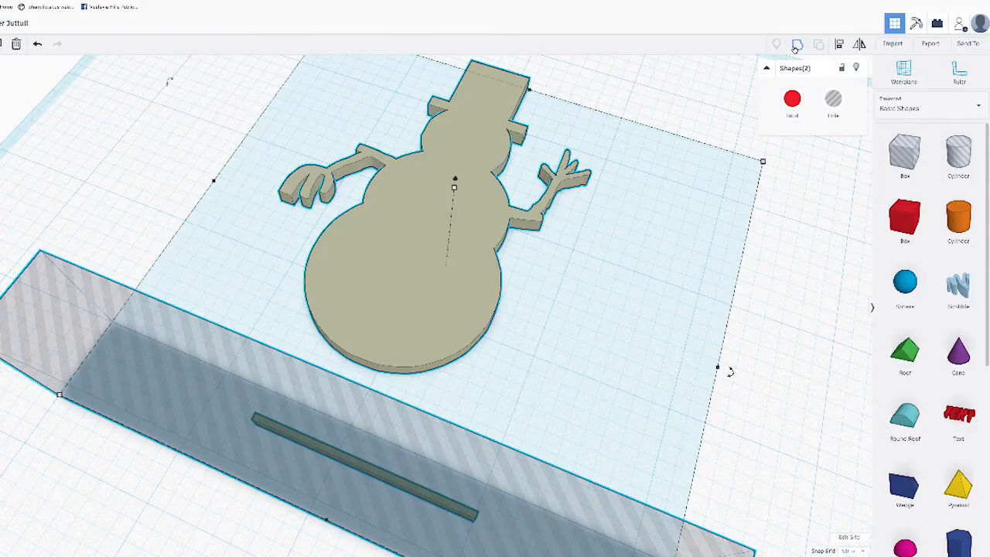
left_click(394, 147)
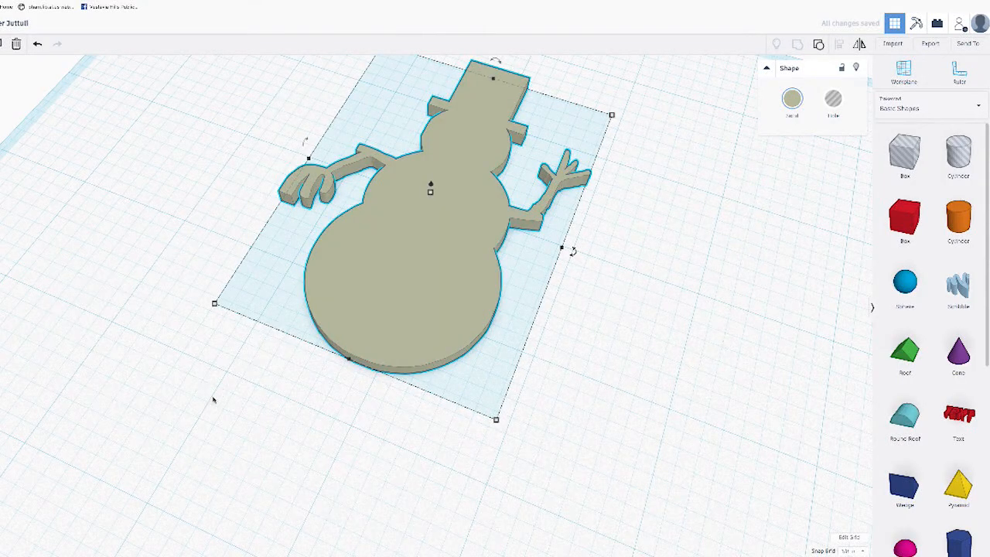
left_click(214, 400)
Step: Adjust the snowman's thickness to about 0.12 inches
scroll(294, 394, "down", 3)
scroll(566, 395, "up", 3)
right_click_drag(567, 394, 452, 306)
left_click(451, 306)
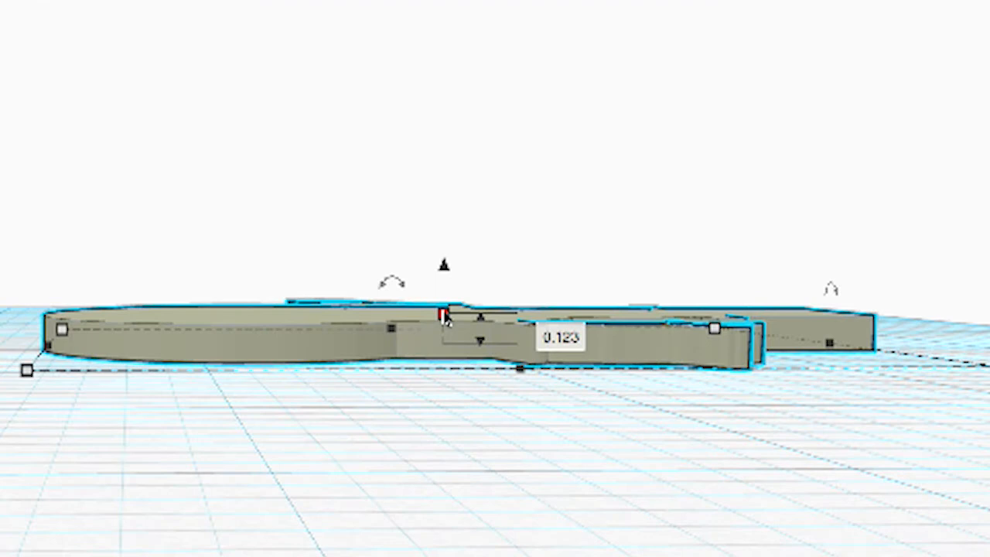
mouse_move(444, 318)
left_mouse_down()
mouse_move(443, 206)
mouse_move(443, 311)
left_mouse_up()
right_click_drag(441, 310, 340, 554)
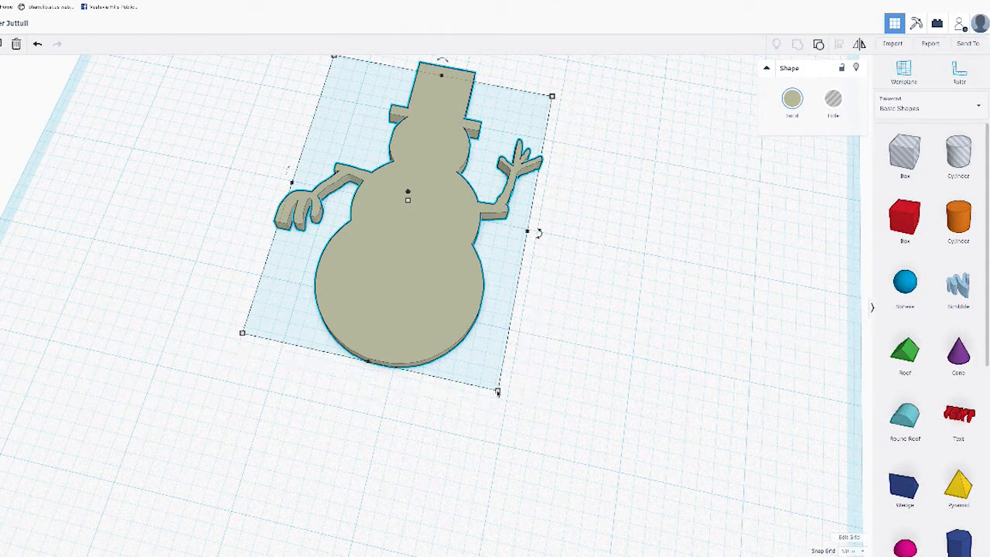
Step: Enlarge the snowman proportionally to about 3.65 inches long and 2.7 inches wide
left_click_drag(497, 392, 519, 464)
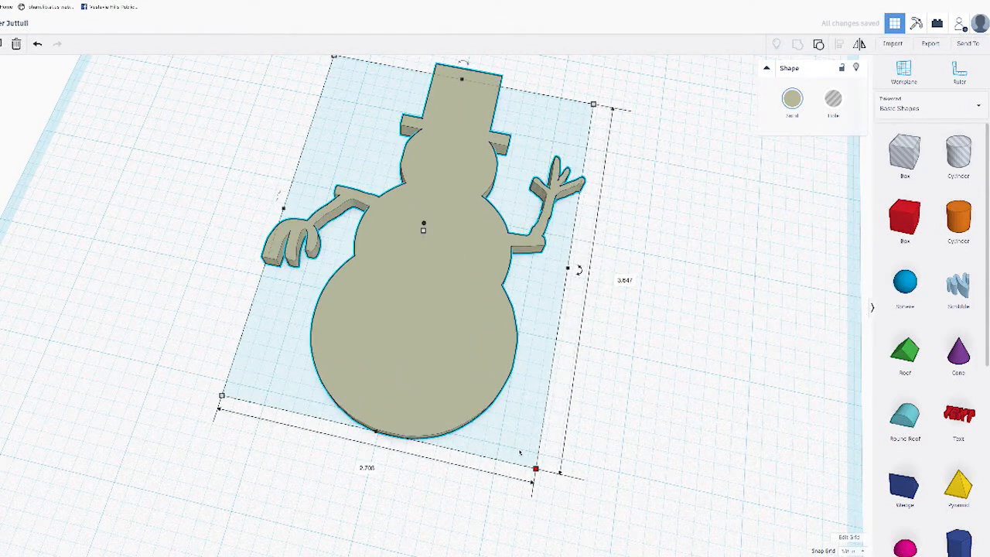
left_click(612, 413)
scroll(559, 408, "down", 5)
scroll(533, 404, "up", 6)
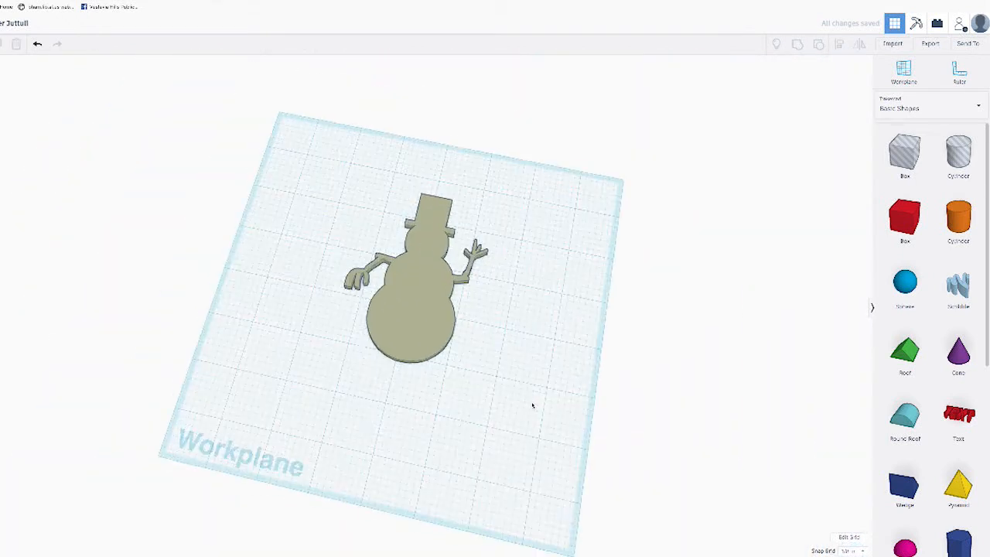
right_click_drag(490, 322, 639, 282)
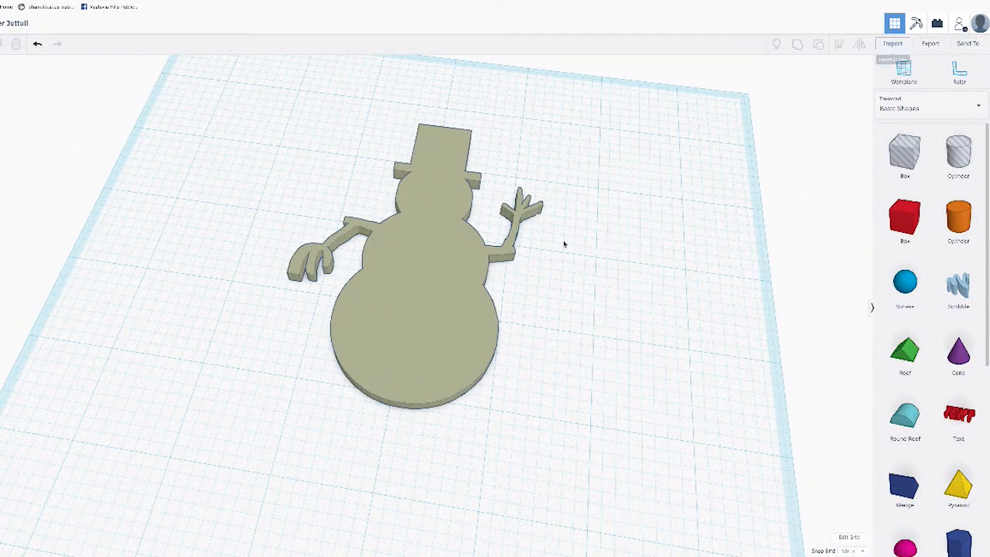
Step: Import Joy overlay.svg onto the workplane, centered on the artboard with a width of 500
left_click(892, 44)
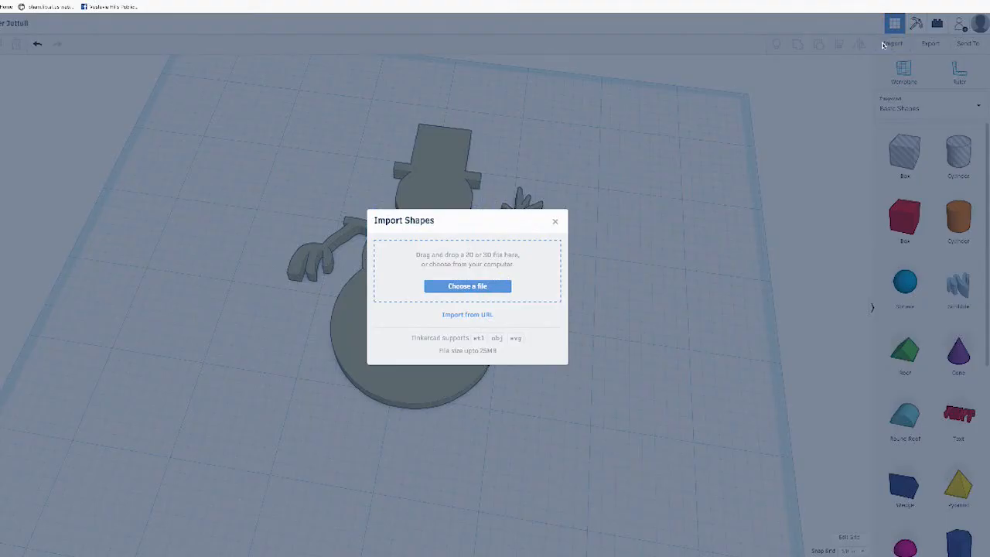
left_click(448, 287)
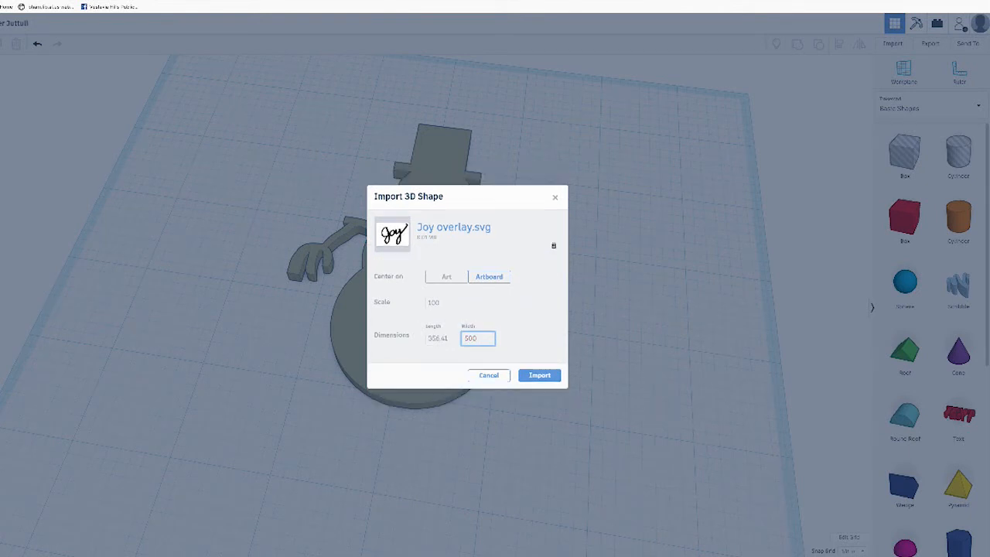
left_click(530, 377)
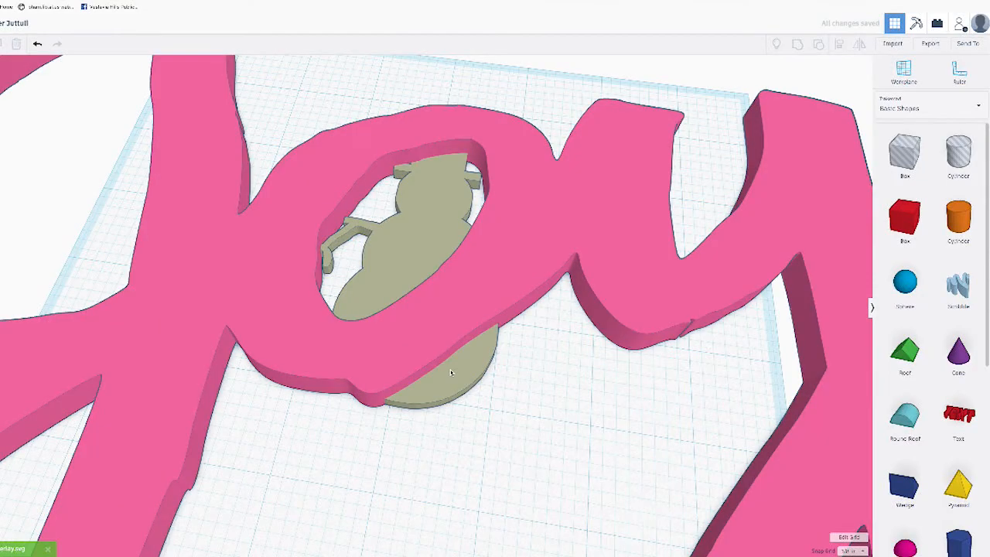
Step: Shrink the Joy lettering to fit across the snowman's upper body and lower it into the body's top surface
left_click(506, 280)
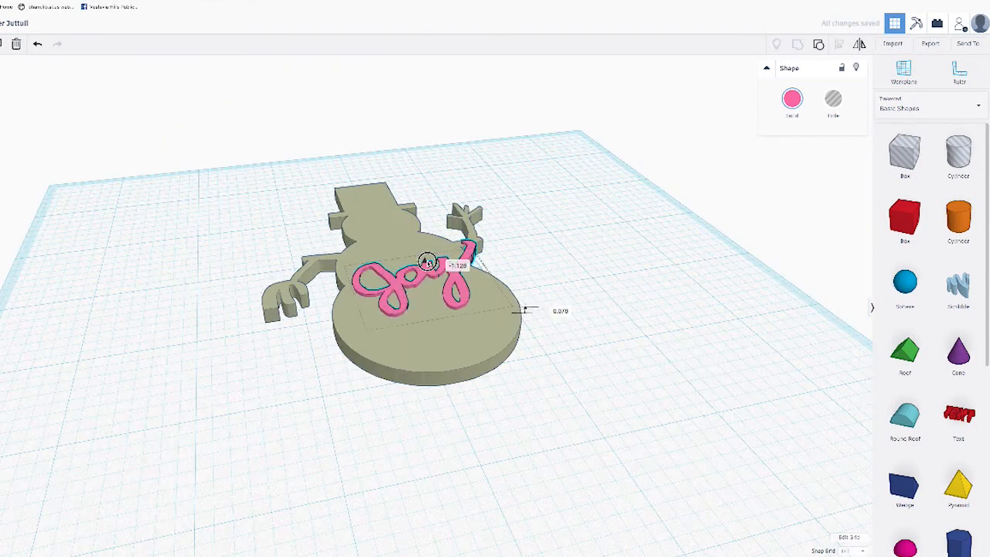
left_click_drag(428, 261, 426, 262)
right_click_drag(518, 308, 492, 337)
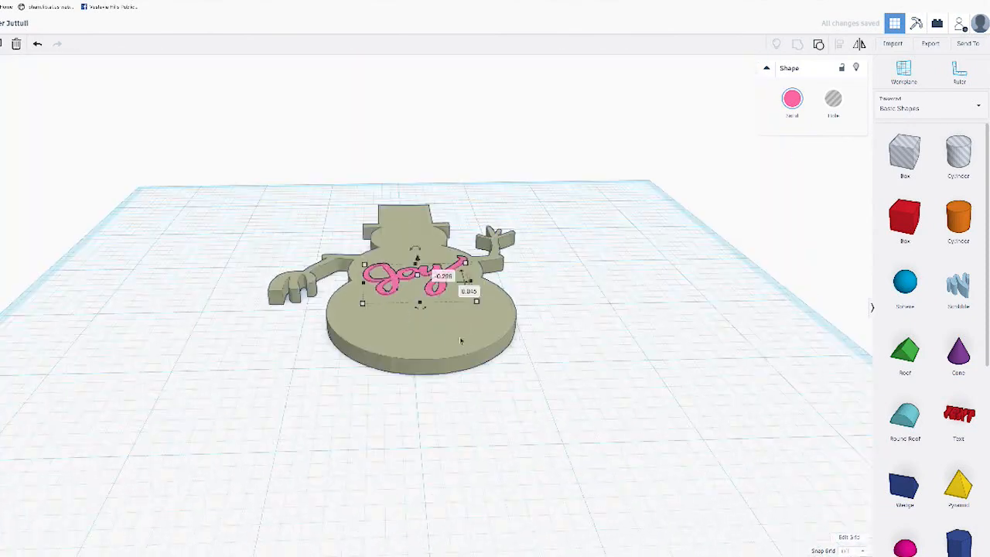
Step: Group the Joy lettering and the snowman into one white solid
key("ctrl+a")
key("f")
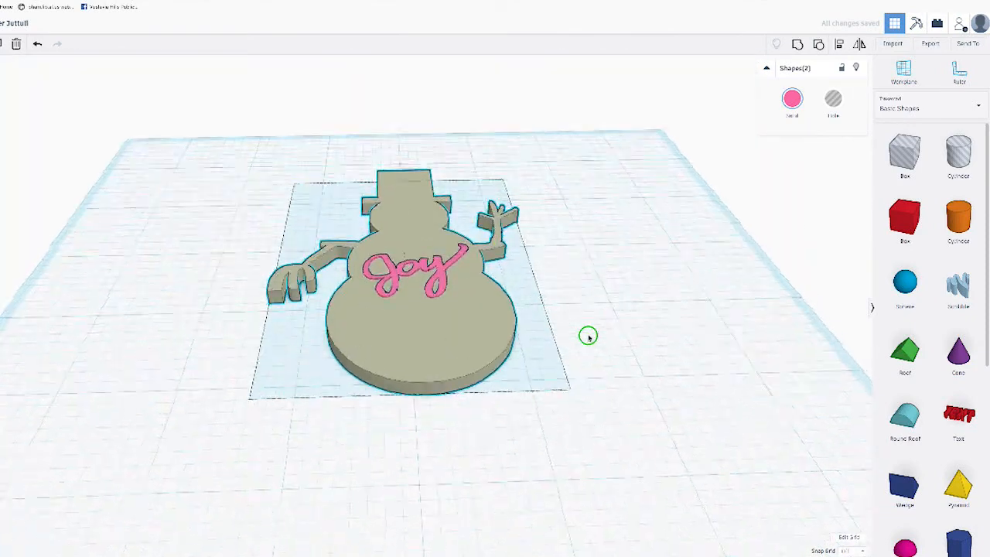
left_click(798, 44)
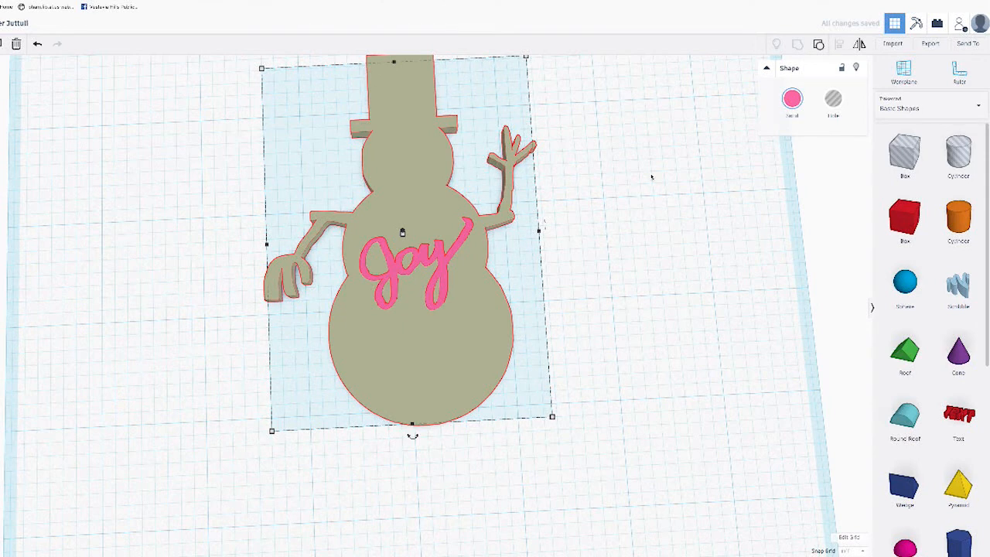
left_click(651, 177)
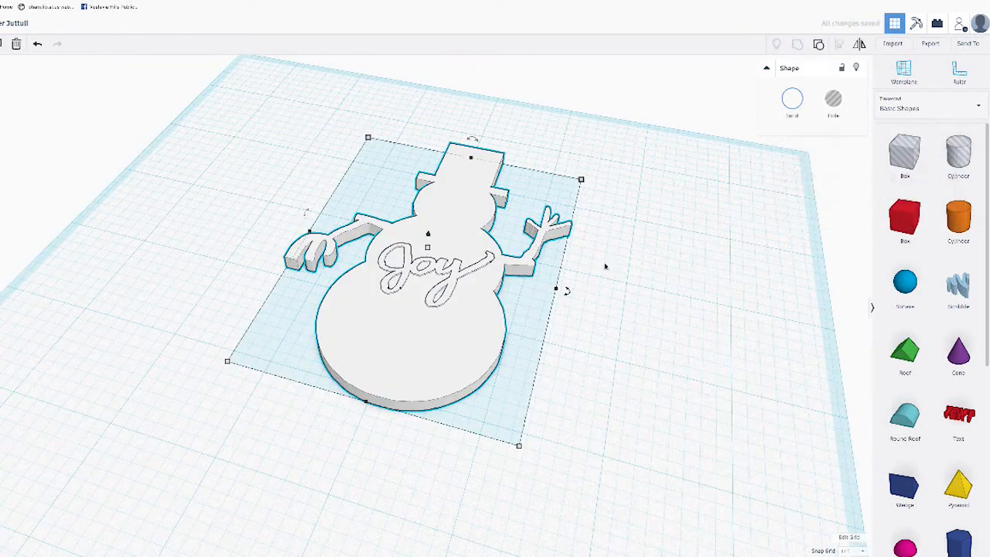
left_click(610, 279)
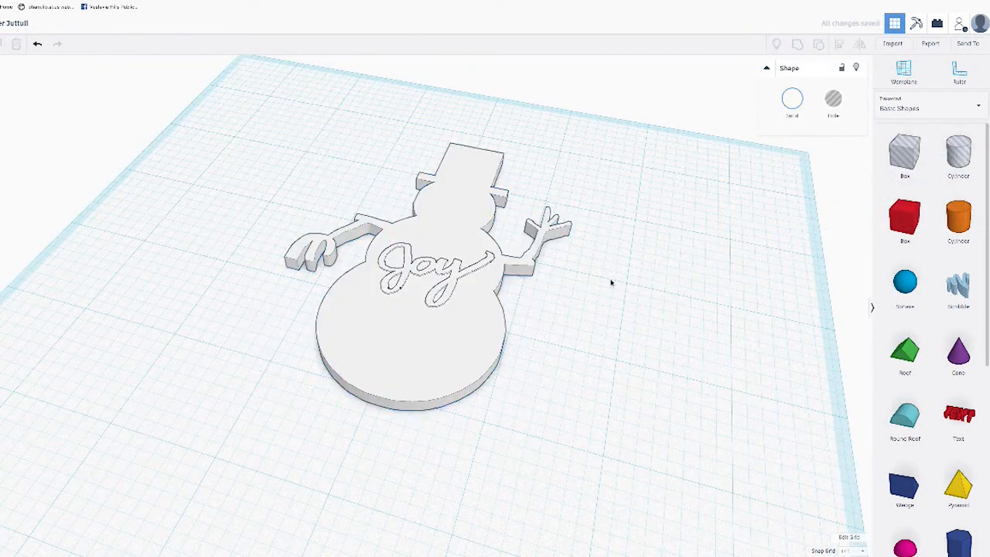
Step: Place a cylinder hole on the snowman's hat and shrink it to a small hanging-hole diameter
right_click_drag(258, 175, 673, 203)
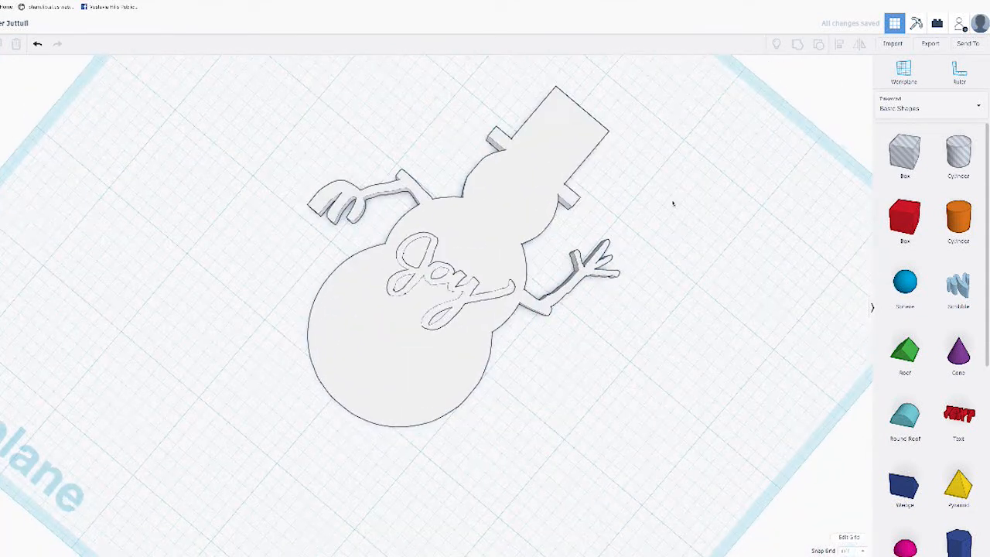
left_click(961, 158)
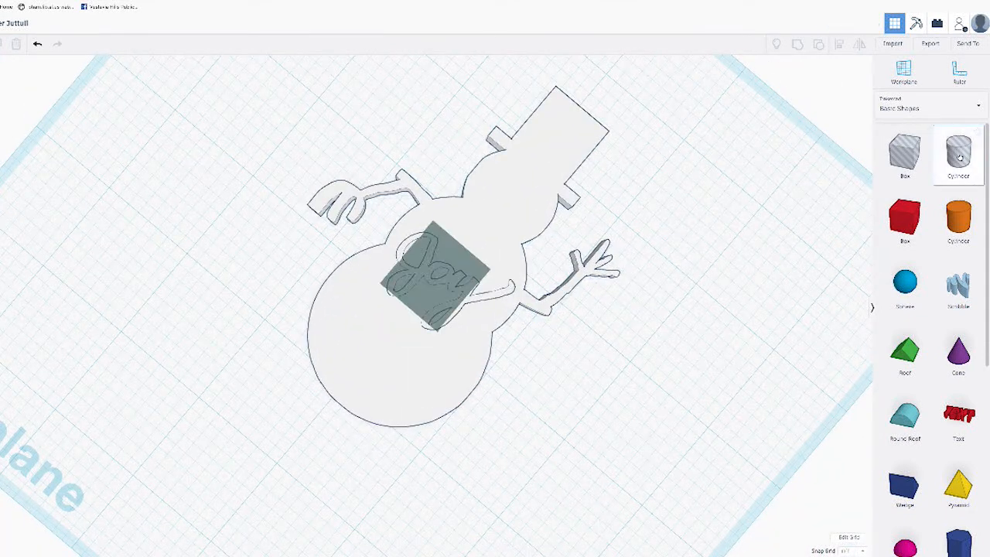
left_click(565, 137)
right_click_drag(708, 139, 672, 207)
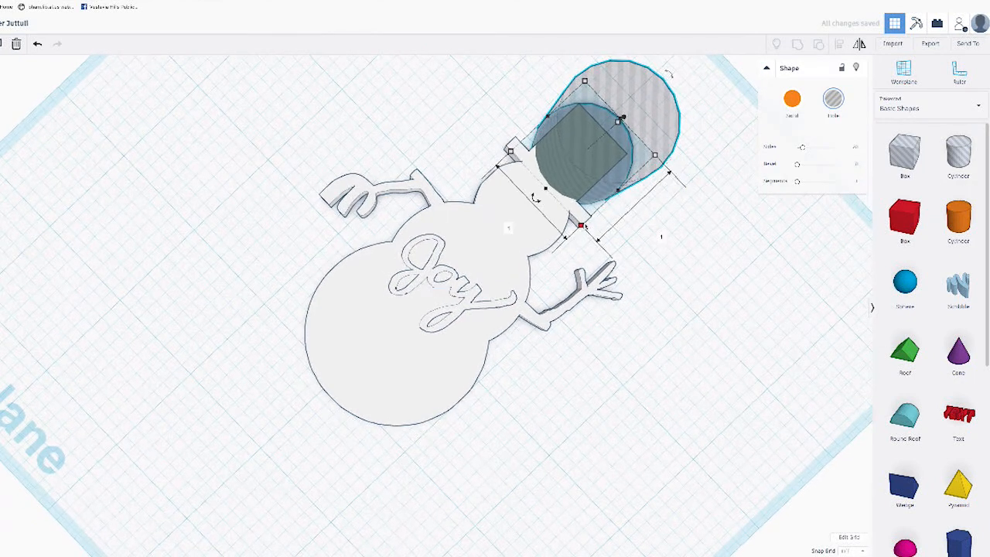
left_click_drag(581, 226, 593, 100)
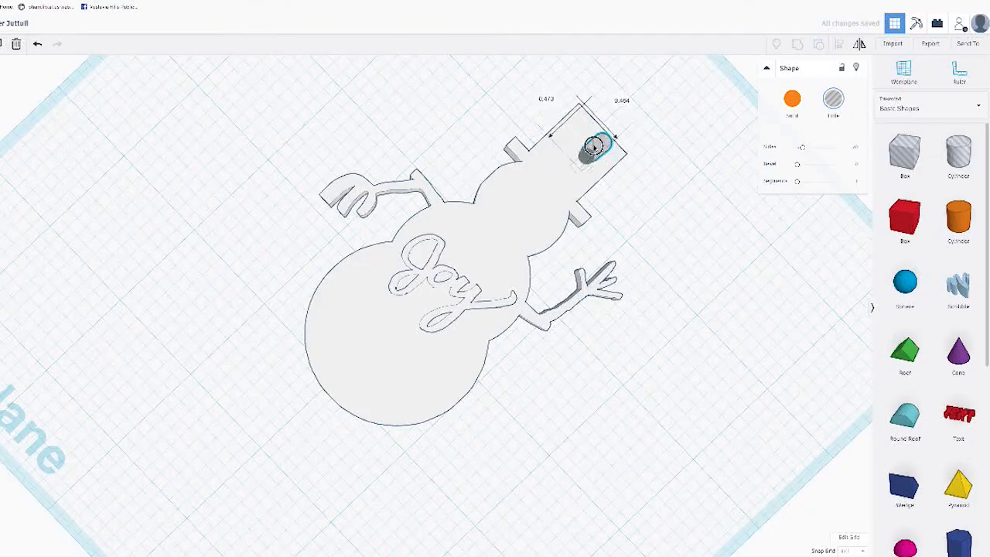
Step: Position the small cylinder hole near the top edge of the snowman's hat
left_click_drag(592, 149, 595, 133)
right_click_drag(653, 150, 517, 124)
left_click_drag(672, 231, 672, 240)
right_click_drag(750, 275, 606, 297)
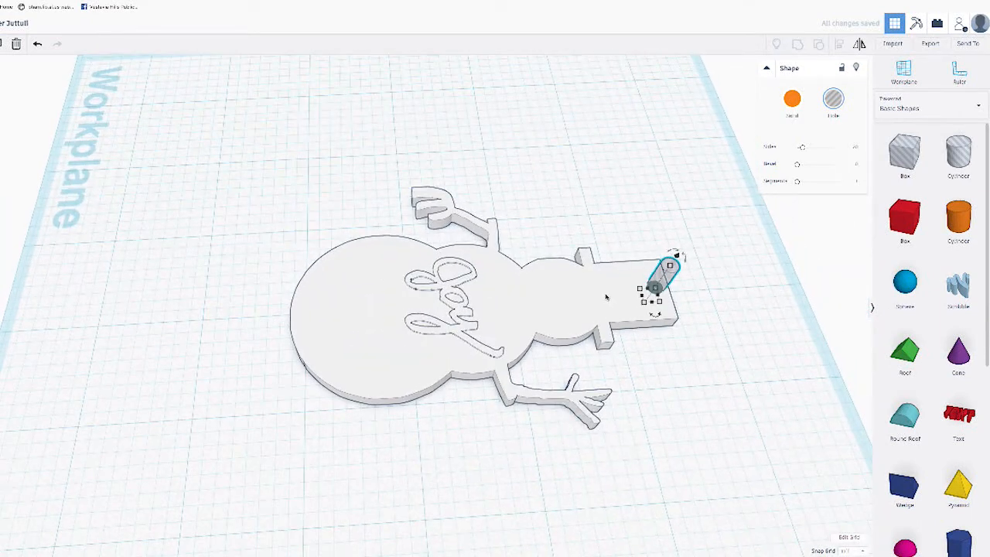
Step: Group the cylinder hole with the snowman to cut the hanging hole through the hat
left_click(659, 202)
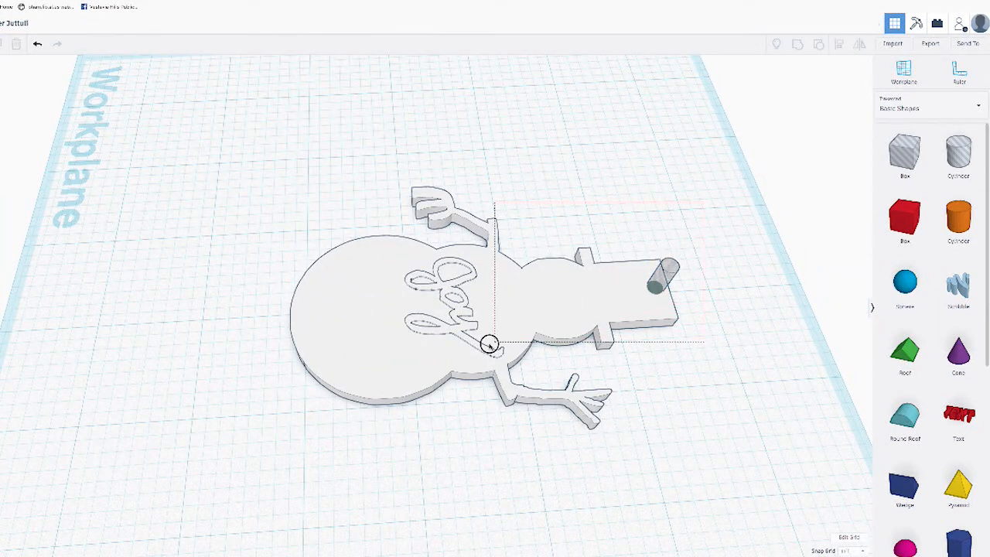
key("ctrl+a")
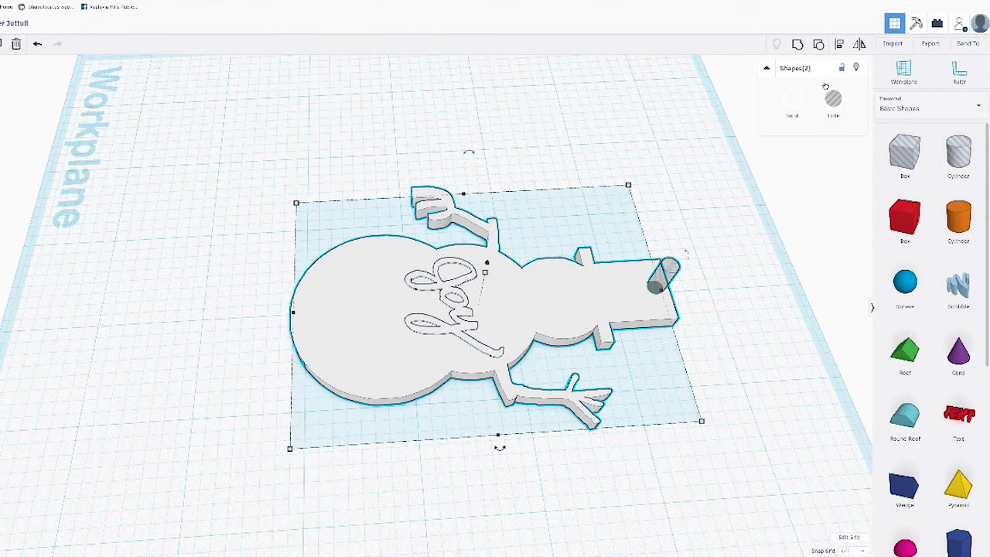
left_click(798, 47)
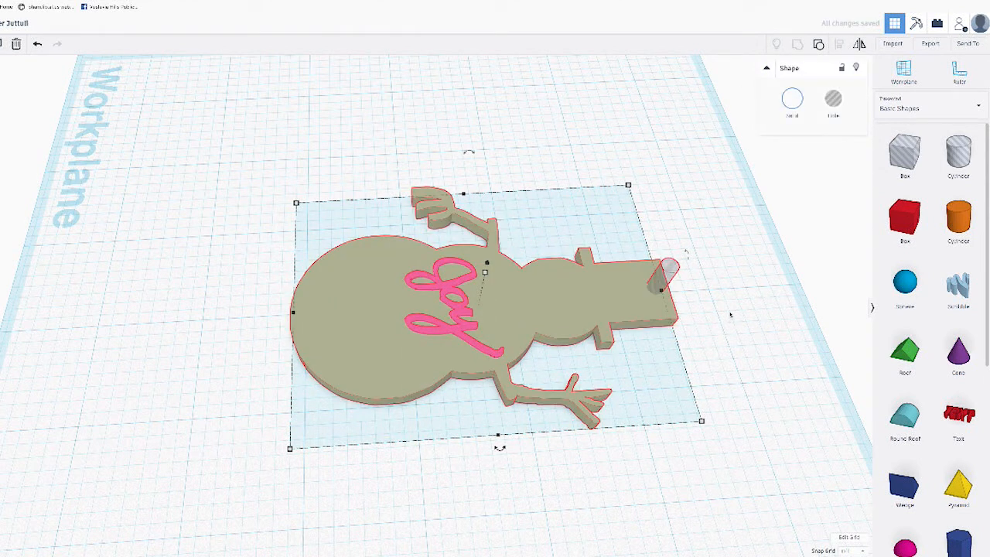
left_click(730, 315)
right_click_drag(710, 310, 452, 146)
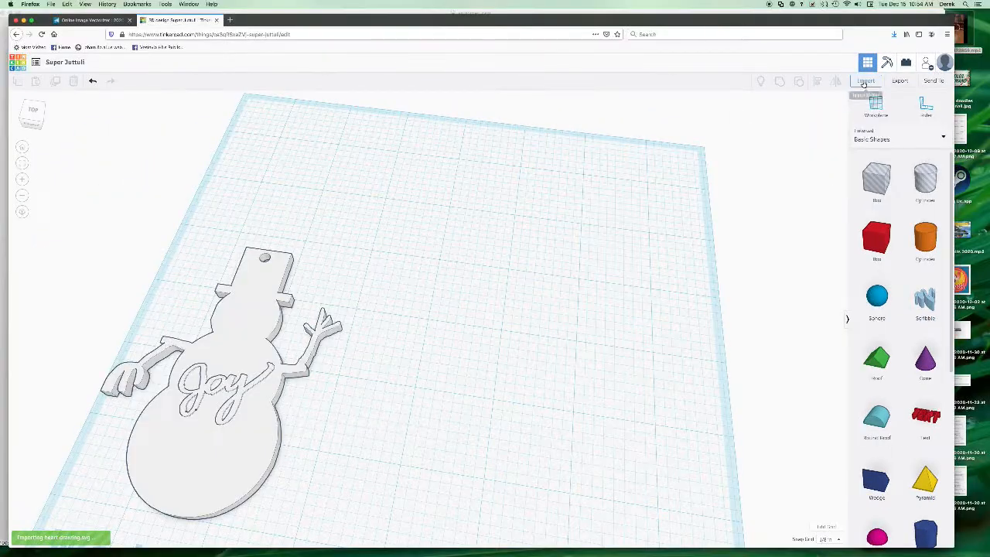
Step: Import heart drawing.svg from the 3d printed ornaments folder onto the workplane
left_click(863, 82)
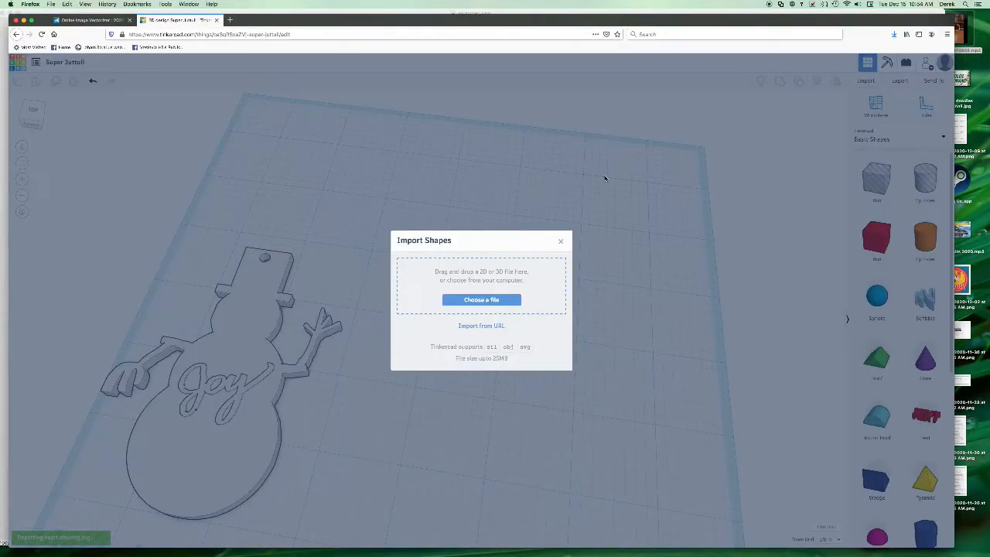
left_click(467, 300)
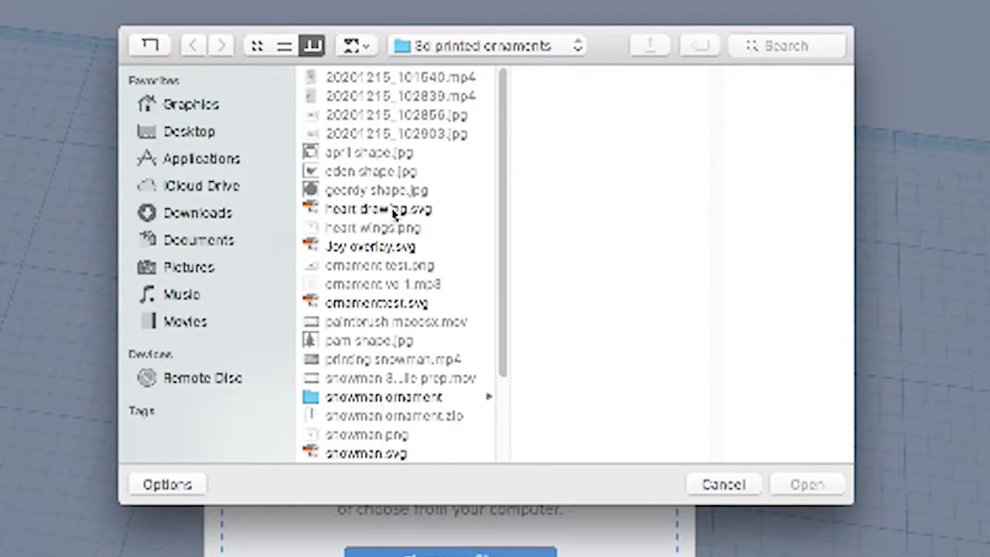
left_click(393, 209)
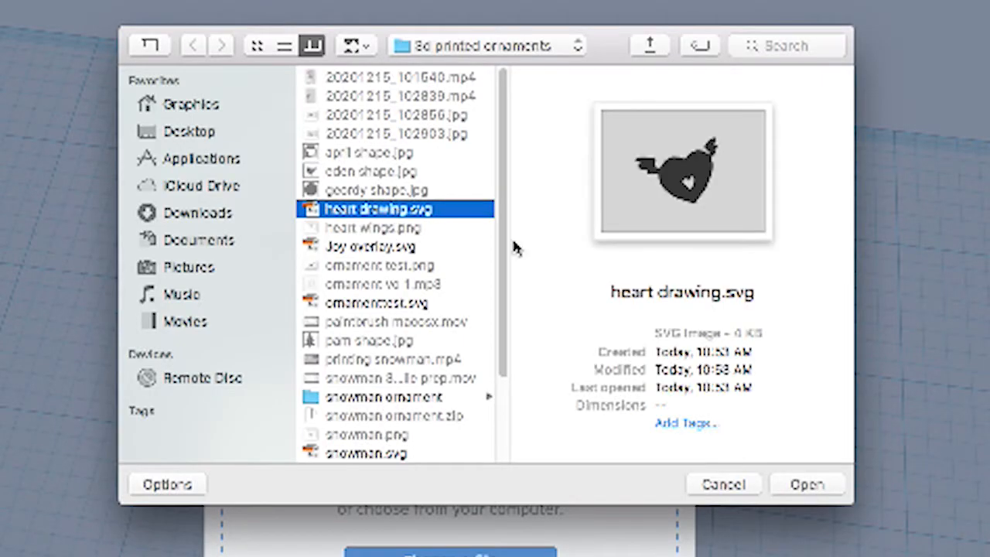
left_click(785, 487)
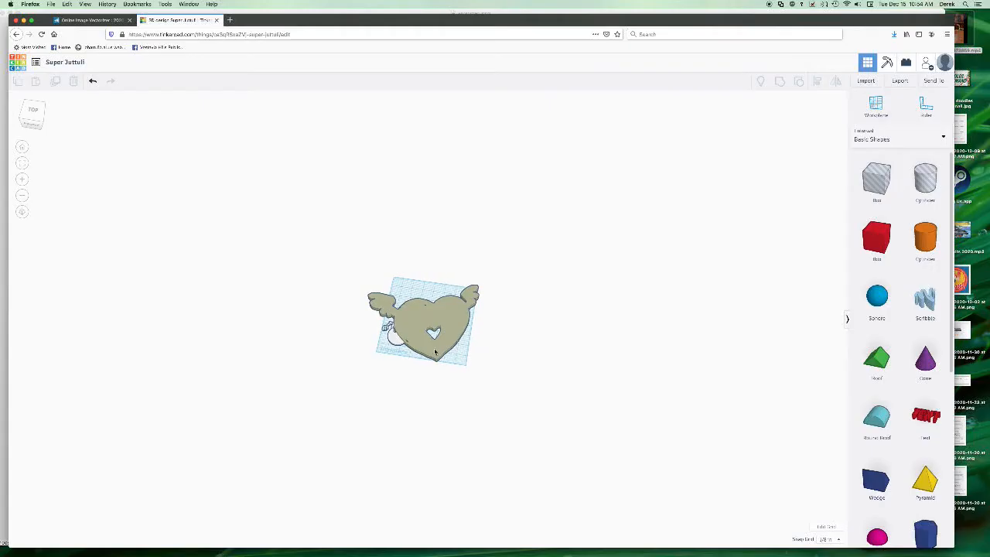
scroll(438, 345, "up", 6)
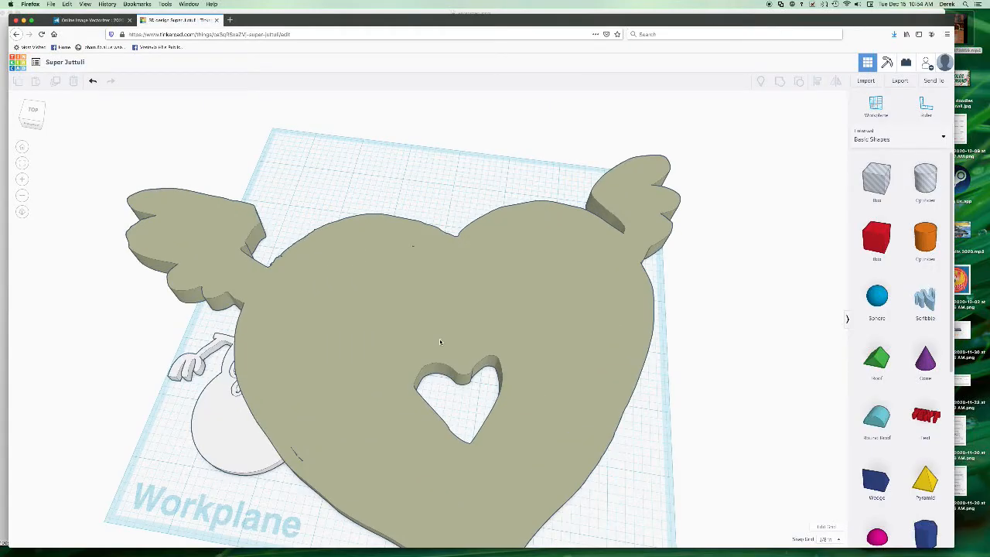
Step: Scale the winged heart down proportionally to about 2.79 by 2.25 in and move it beside the snowman
scroll(440, 339, "down", 2)
left_click(474, 283)
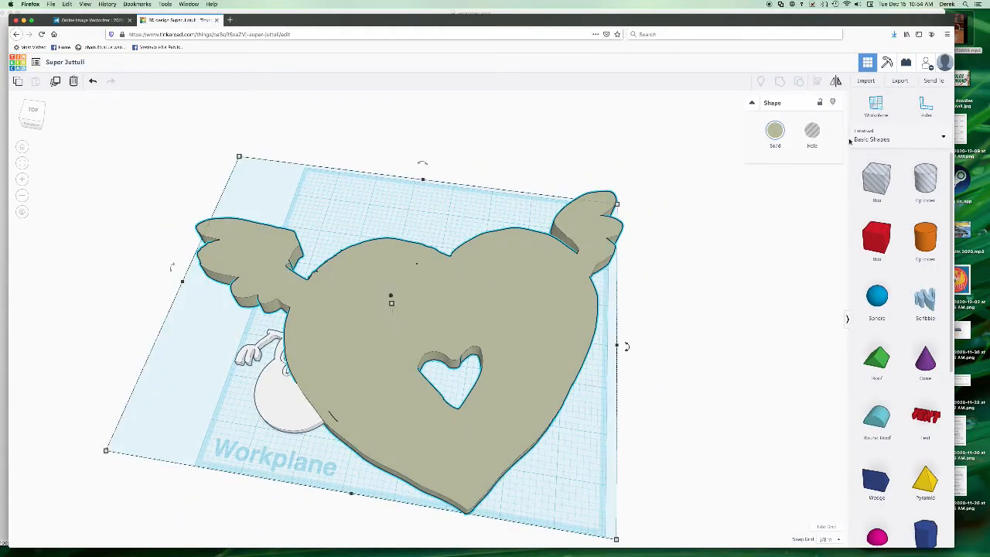
left_click_drag(617, 205, 316, 388)
left_click_drag(203, 423, 468, 316)
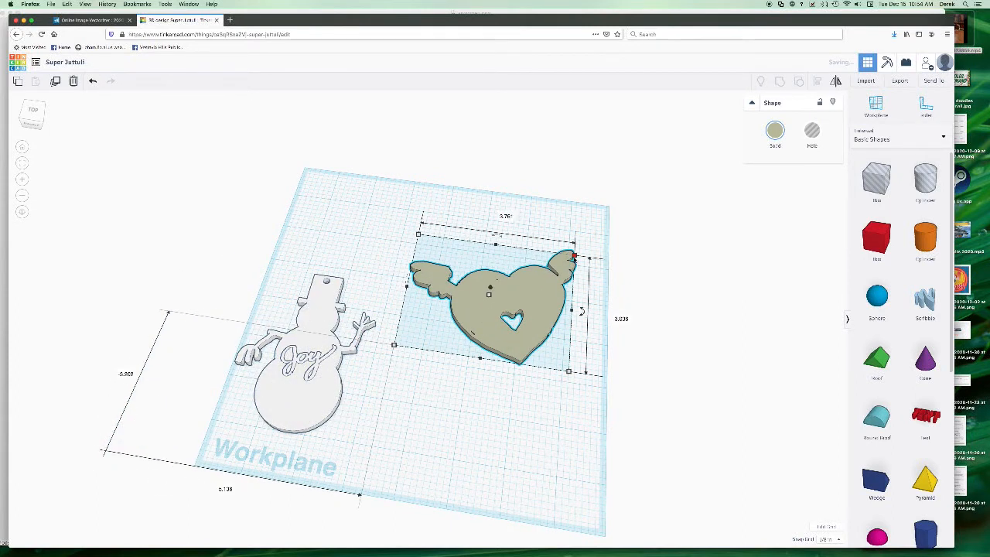
left_click_drag(573, 258, 507, 277)
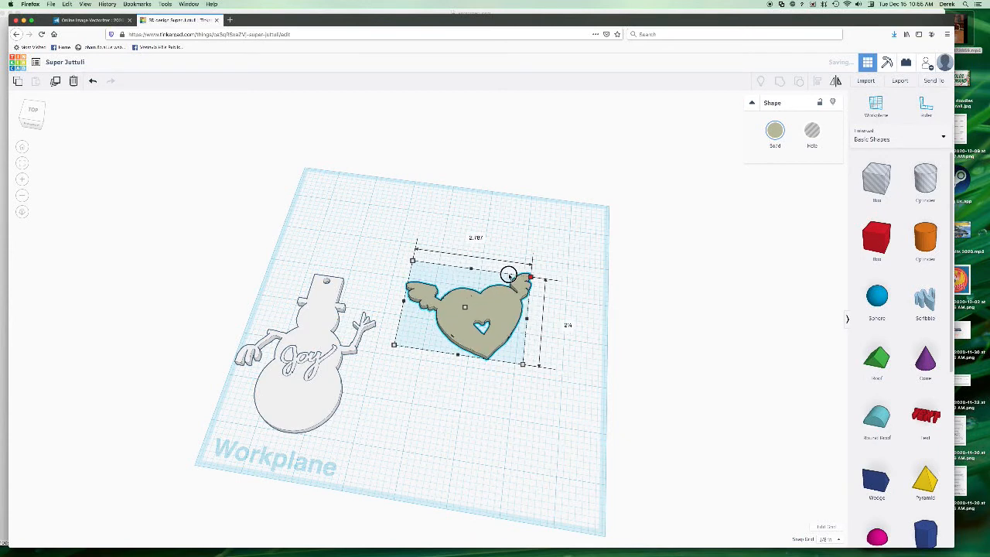
Step: Inspect the resized heart up close and from the side, comparing its thickness with the snowman's
left_click(461, 399)
scroll(490, 340, "up", 6)
scroll(491, 340, "down", 6)
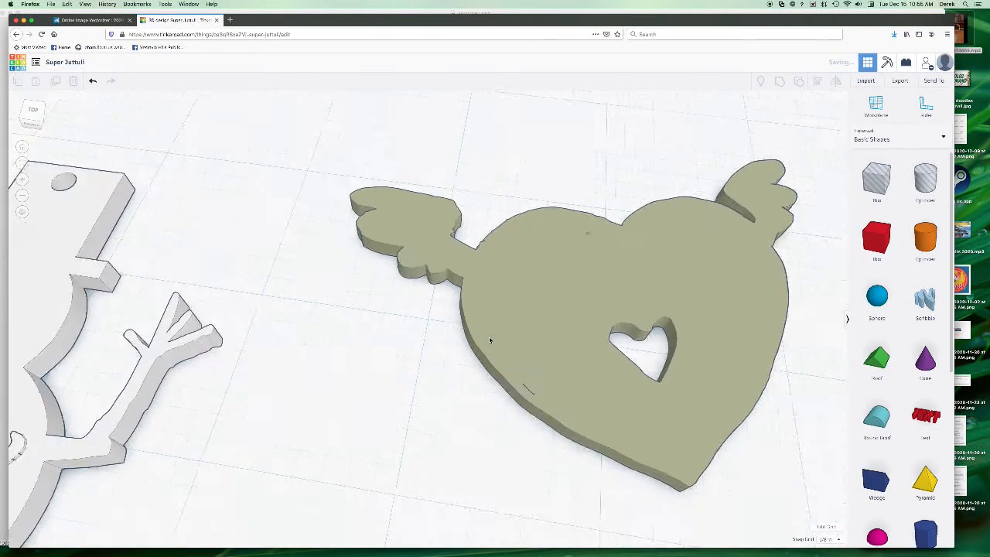
right_click_drag(503, 390, 489, 326)
left_click(490, 315)
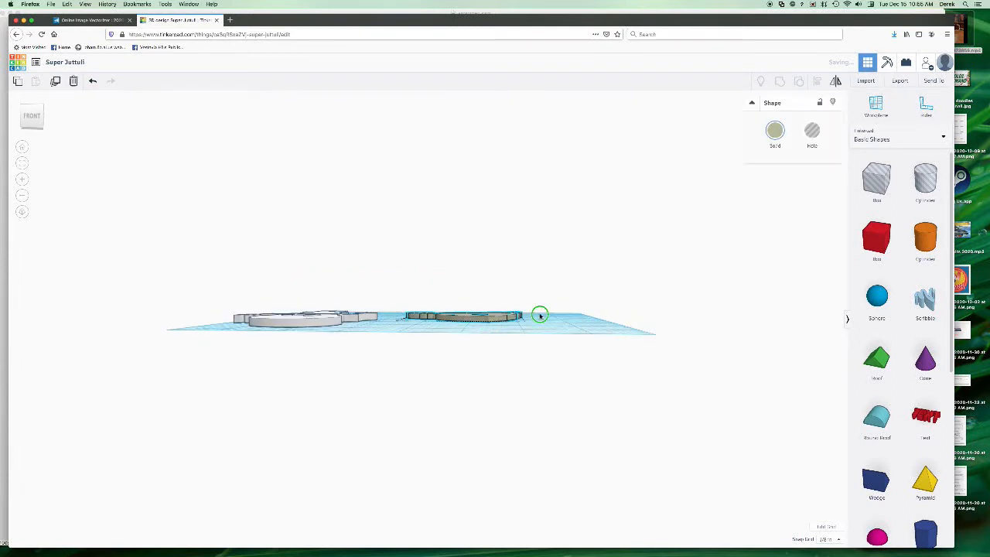
right_click_drag(547, 302, 505, 308)
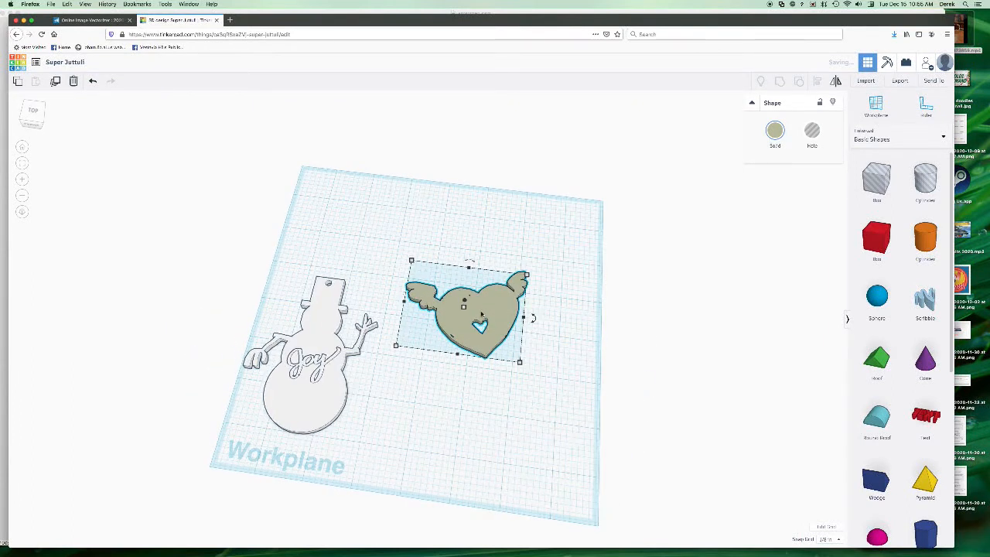
scroll(482, 314, "up", 2)
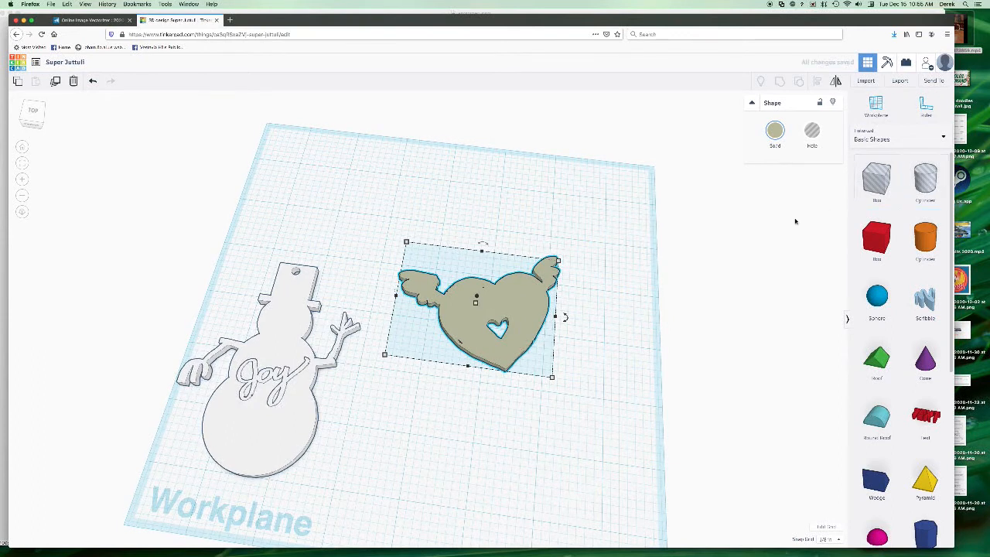
Step: Place a Round Roof beside the heart, rotate it to lie flat and thin it into a half-disc
left_click(627, 290)
left_click_drag(879, 425, 486, 240)
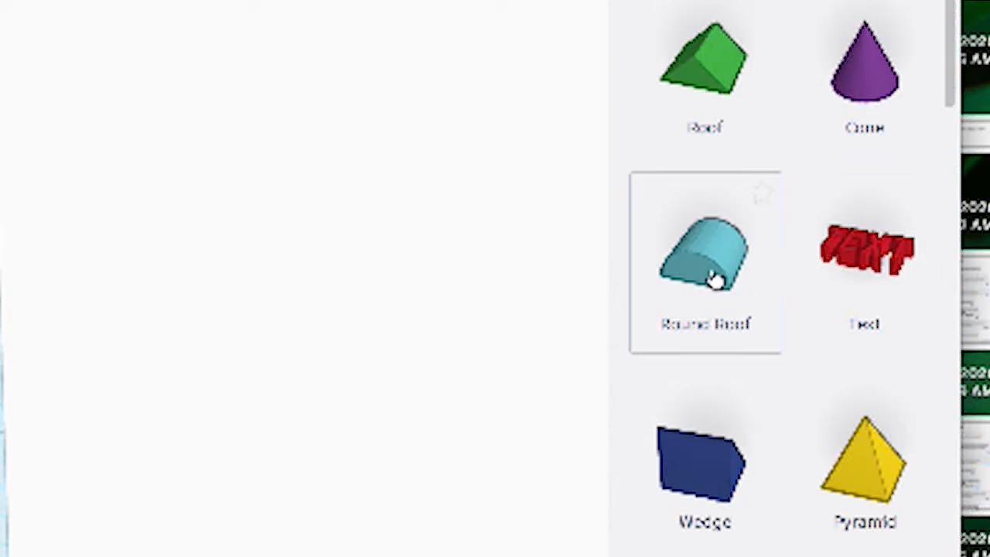
right_click_drag(33, 30, 79, 33)
right_click_drag(575, 334, 524, 152)
left_click_drag(509, 147, 317, 5)
left_click_drag(445, 152, 434, 290)
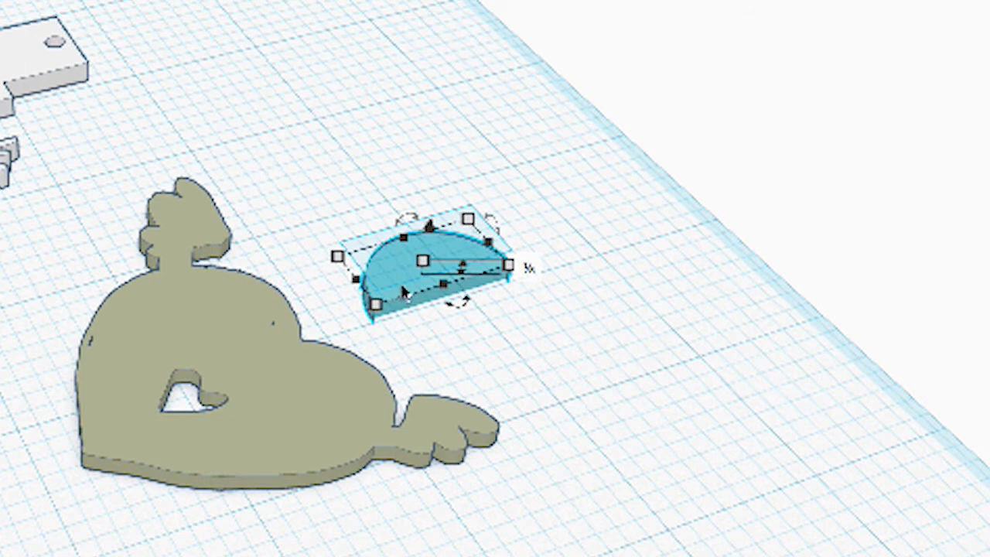
left_click(545, 351)
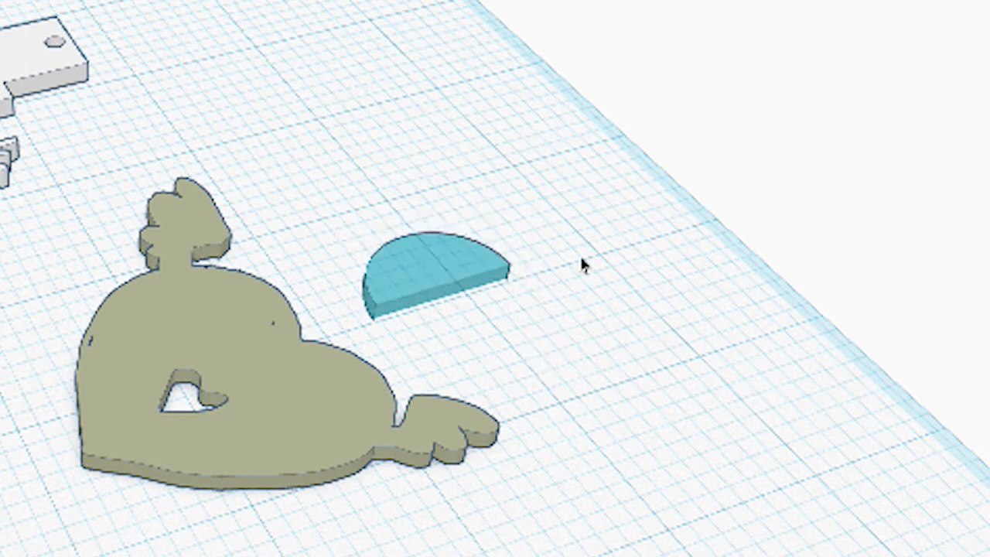
Step: Duplicate the half-disc next to the original and turn the copy into a hole
key("ctrl+v")
left_click_drag(522, 243, 586, 348)
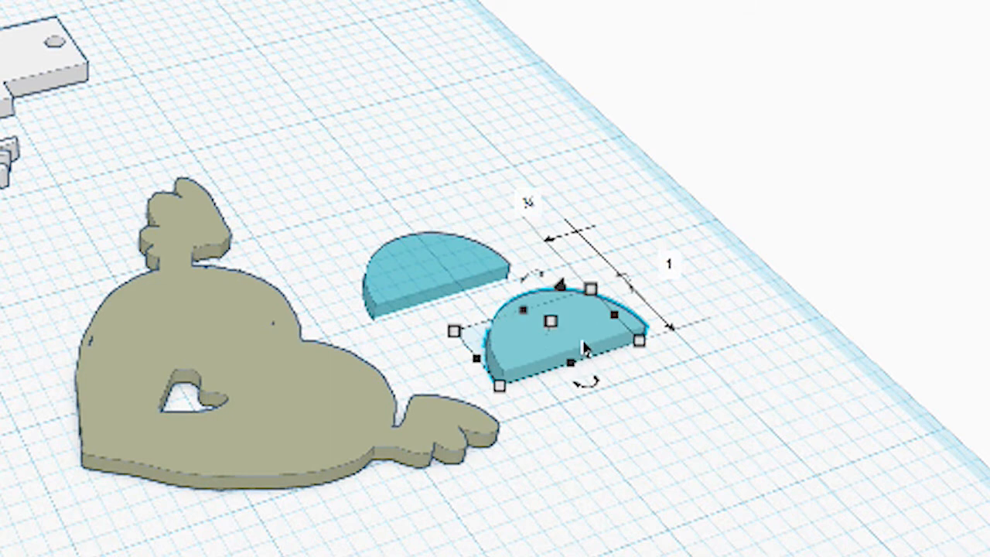
key("h")
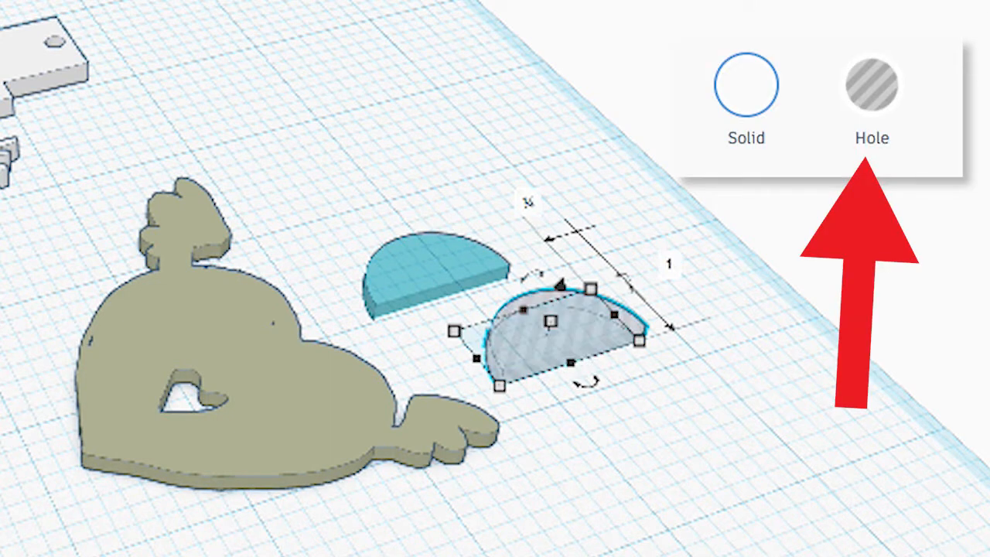
Step: Shrink the half-disc hole and position it centred along the flat edge of the solid half-disc
left_click_drag(571, 362, 537, 359)
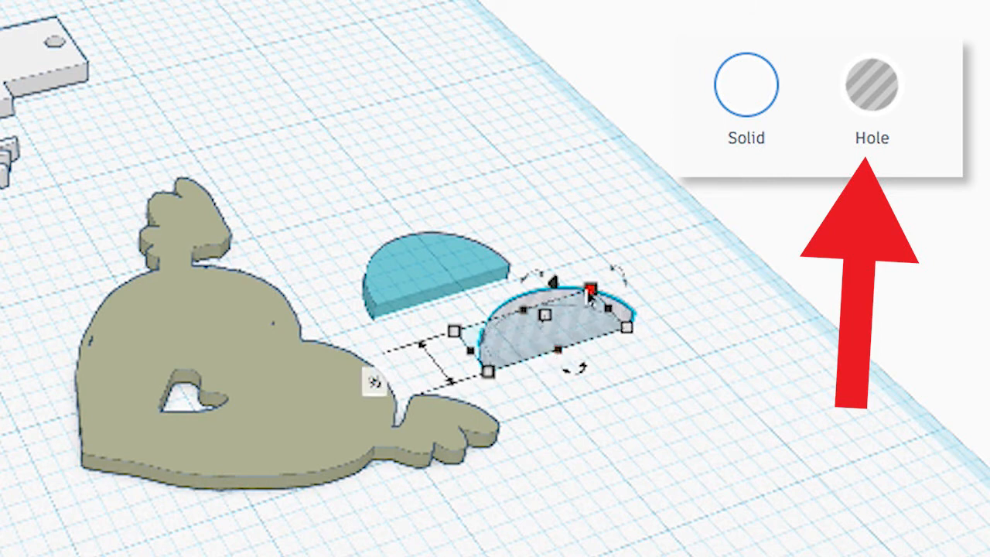
left_click_drag(534, 329, 438, 280)
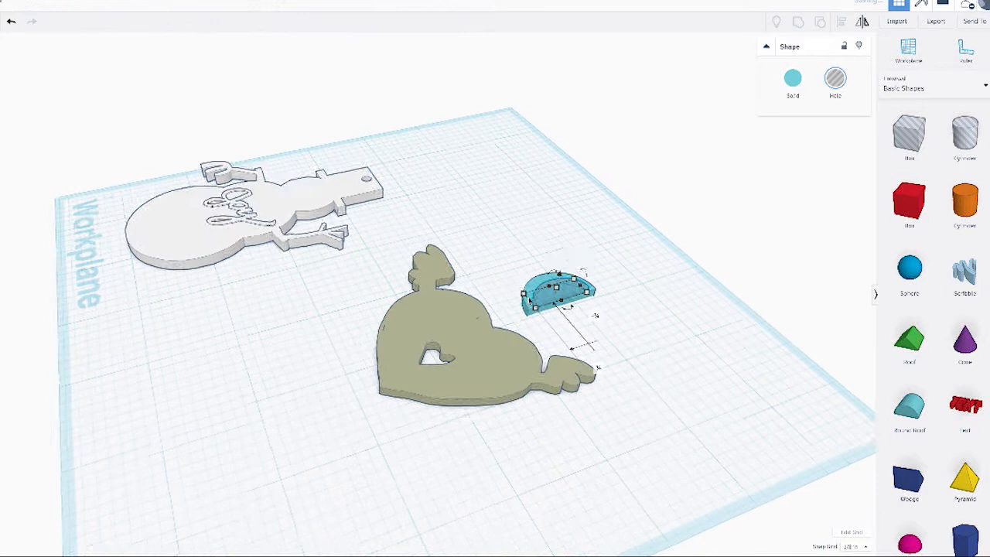
scroll(646, 335, "up", 2)
right_click_drag(645, 335, 730, 303)
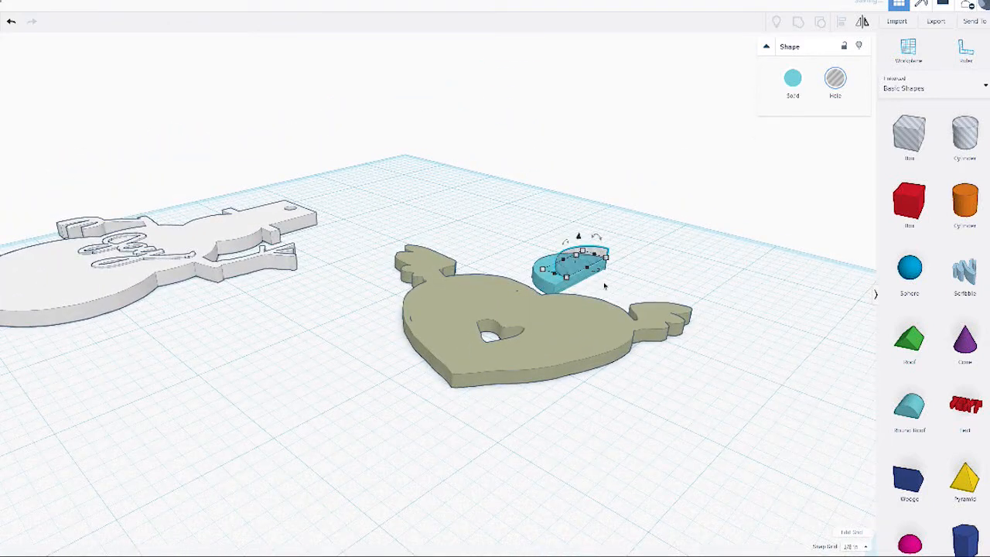
left_click_drag(588, 269, 584, 244)
right_click_drag(645, 262, 646, 261)
right_click_drag(653, 137, 427, 294)
left_click_drag(562, 285, 580, 256)
right_click_drag(749, 355, 662, 375)
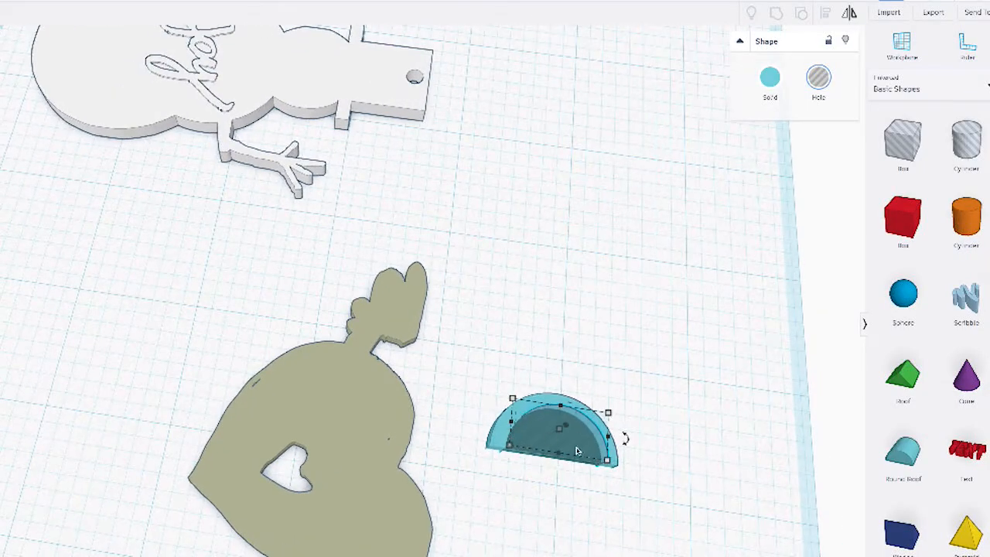
Step: Group the half-disc hole with the solid half-disc to cut out an arch-shaped hanging loop
left_click(501, 430, "shift")
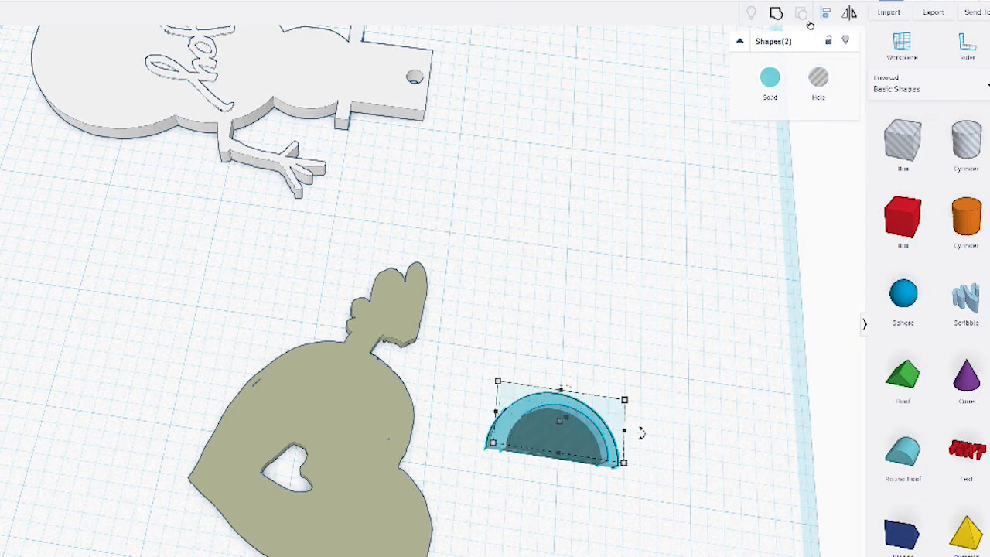
left_click(776, 17)
left_click(563, 416)
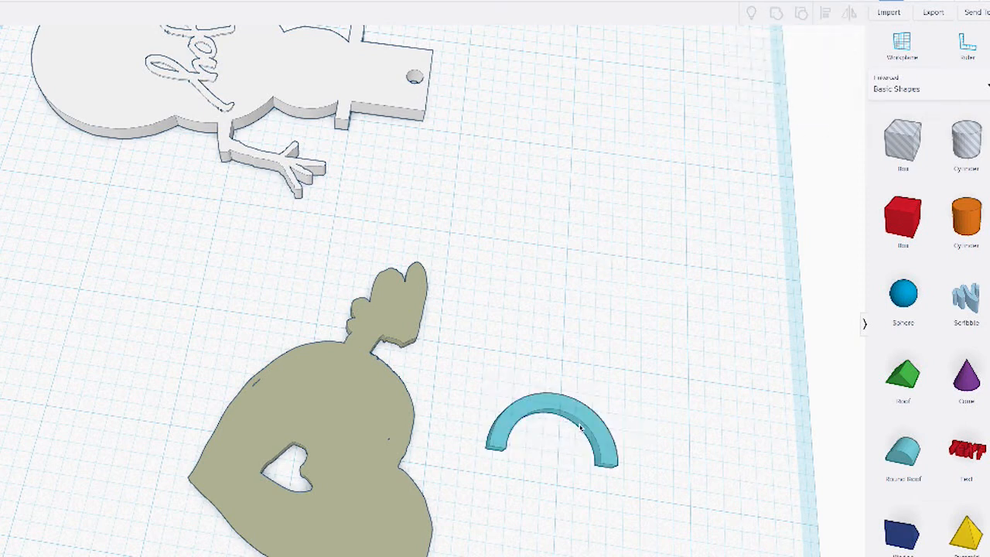
Step: Raise the arch off the workplane and move it against the heart's upper edge
left_click(580, 416)
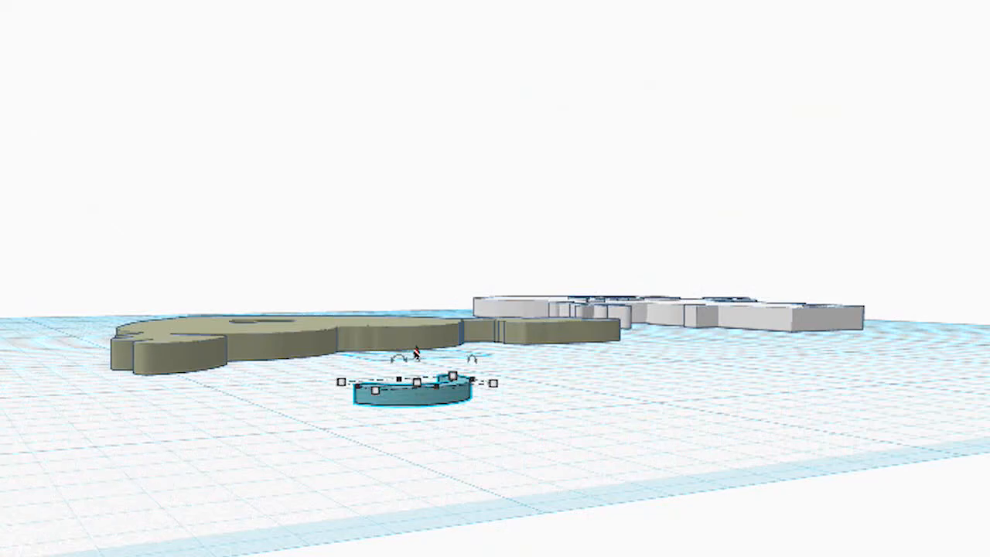
left_click_drag(415, 354, 415, 320)
left_click_drag(420, 368, 368, 360)
right_click_drag(223, 395, 286, 556)
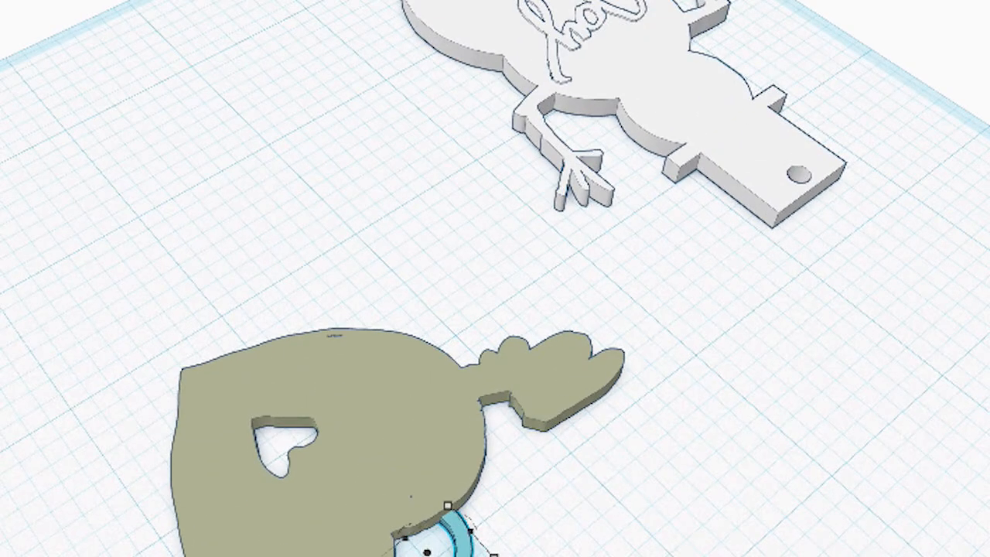
Step: Fine-position the arch so it bridges the notch between the heart's two upper lobes
left_click_drag(428, 554, 426, 546)
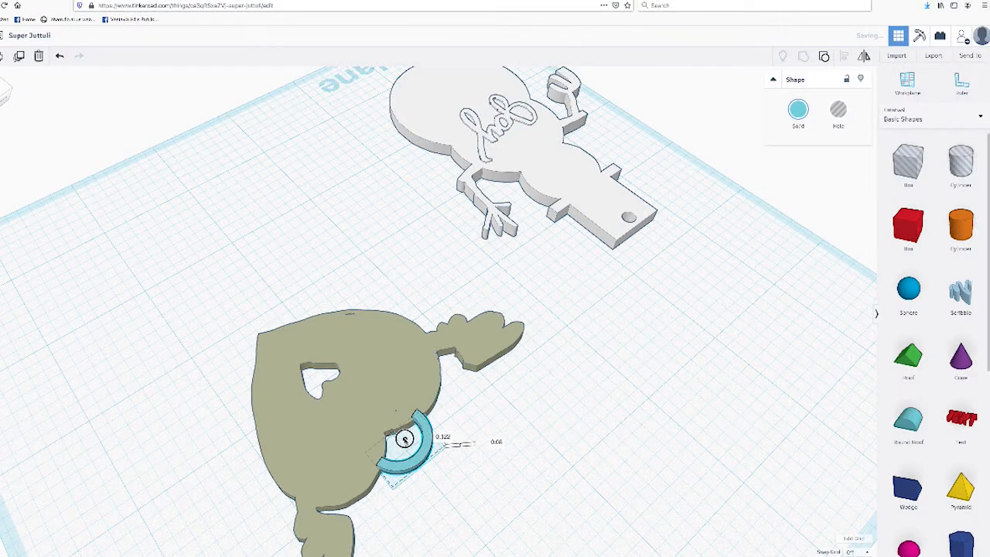
left_click_drag(404, 441, 401, 460)
right_click_drag(402, 461, 511, 429)
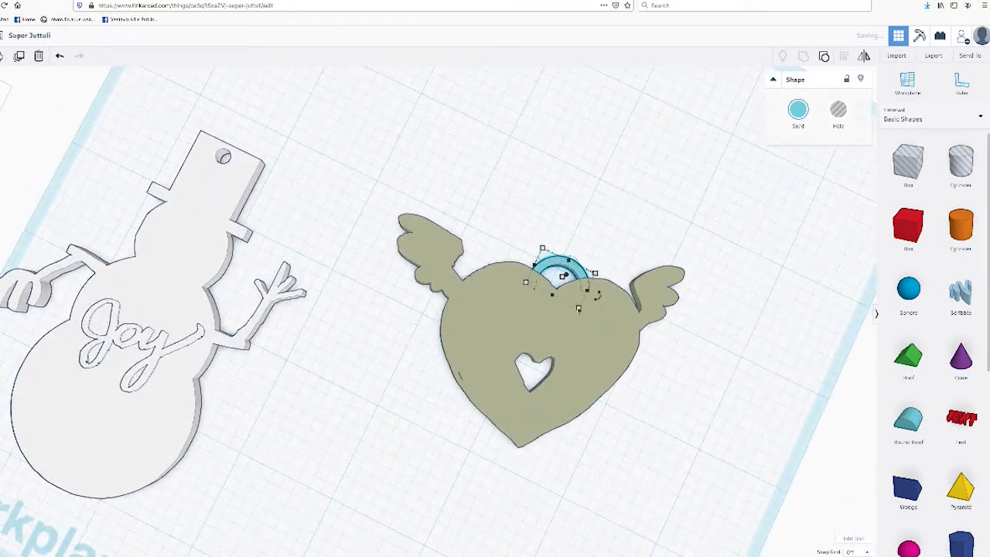
left_click_drag(596, 299, 598, 295)
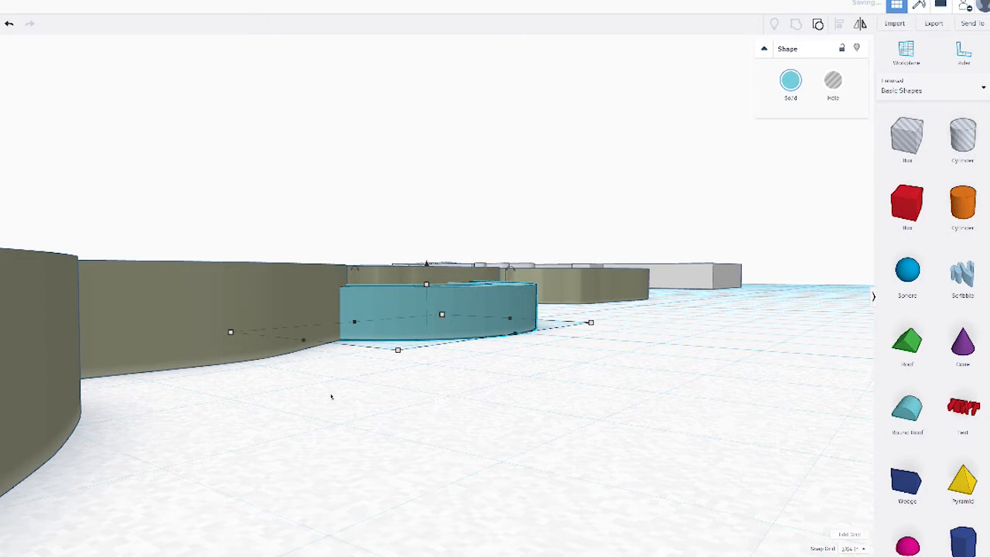
Step: Group the arch and the winged heart into one shape
scroll(331, 342, "down", 5)
scroll(331, 341, "up", 5)
right_click_drag(331, 341, 647, 389)
scroll(663, 338, "down", 7)
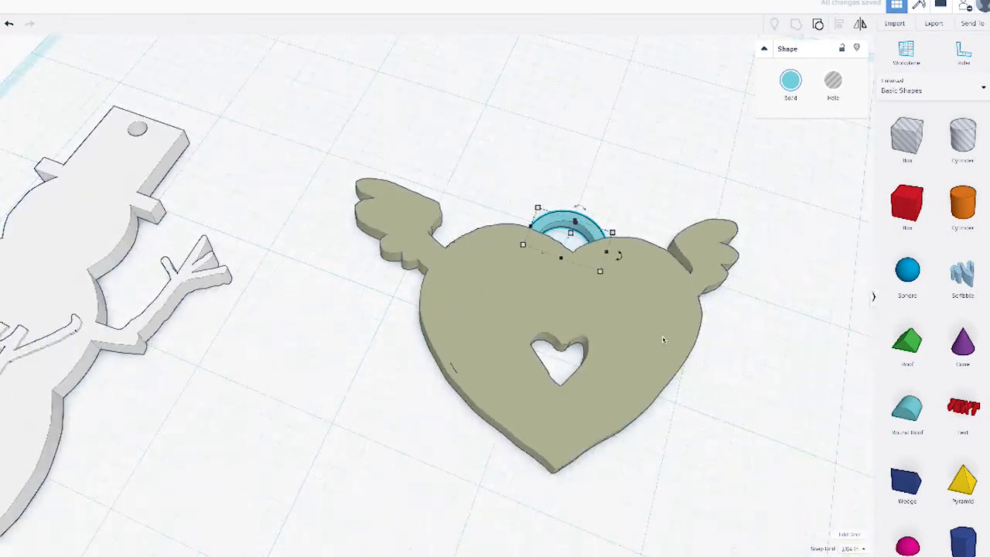
right_click_drag(473, 296, 520, 376)
left_click(494, 327, "shift")
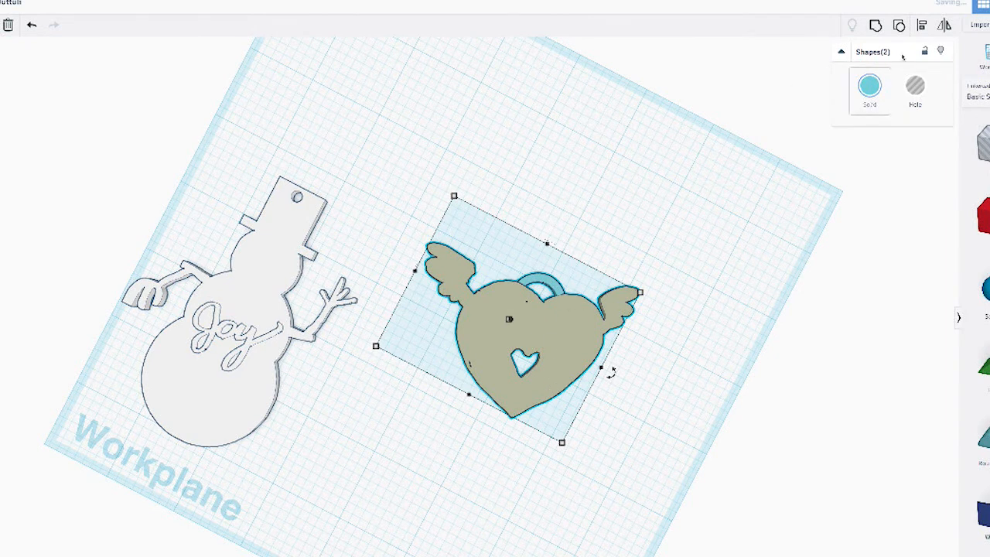
left_click(879, 28)
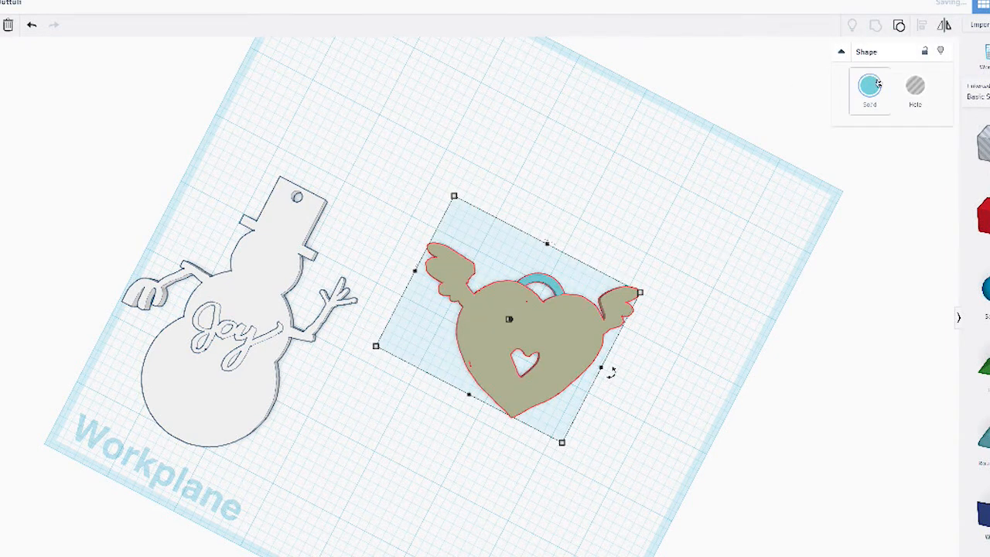
Step: Colour the grouped heart ornament dark red from the preset colours
left_click(878, 84)
left_click(859, 189)
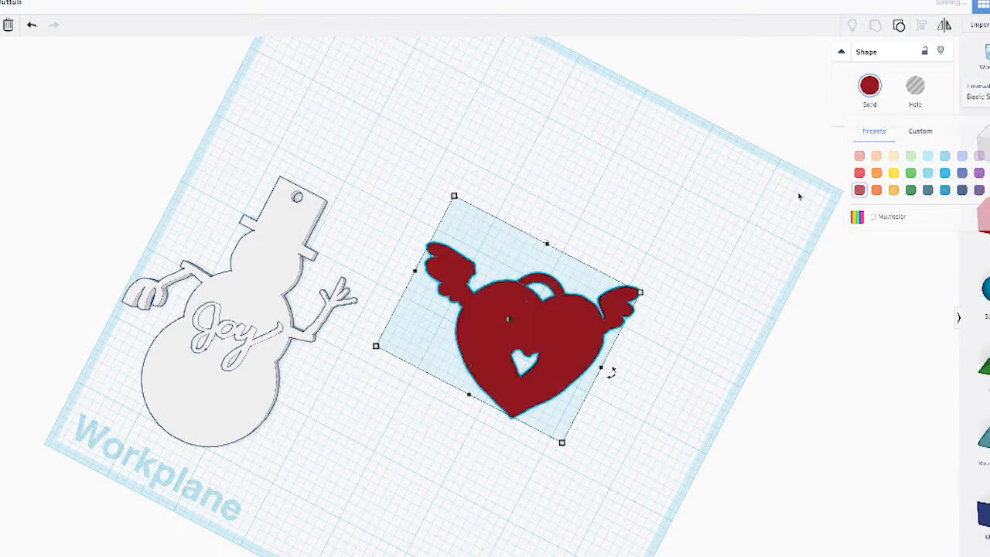
left_click(652, 327)
Step: Add a Text shape above the heart and set its font to Serif
right_click_drag(615, 421, 541, 385)
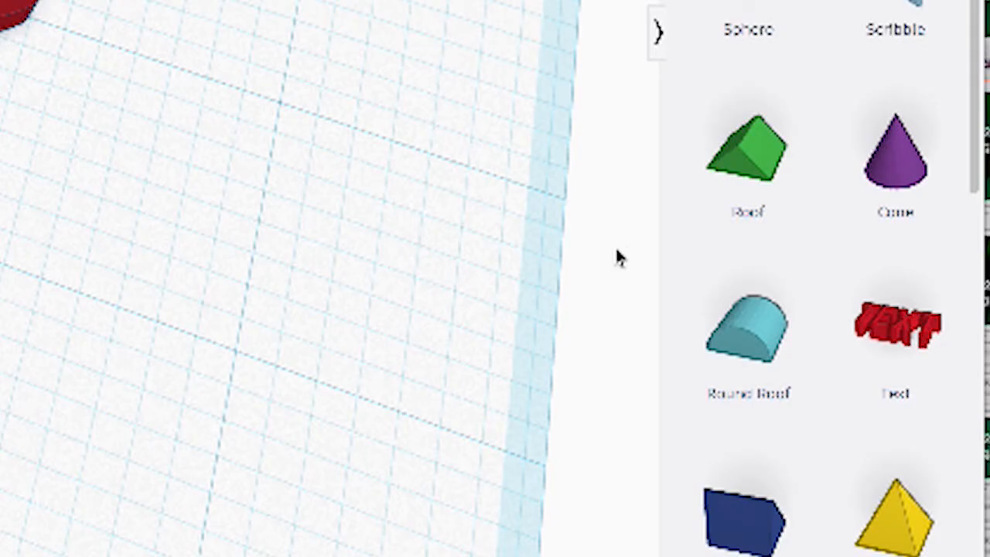
left_click(923, 347)
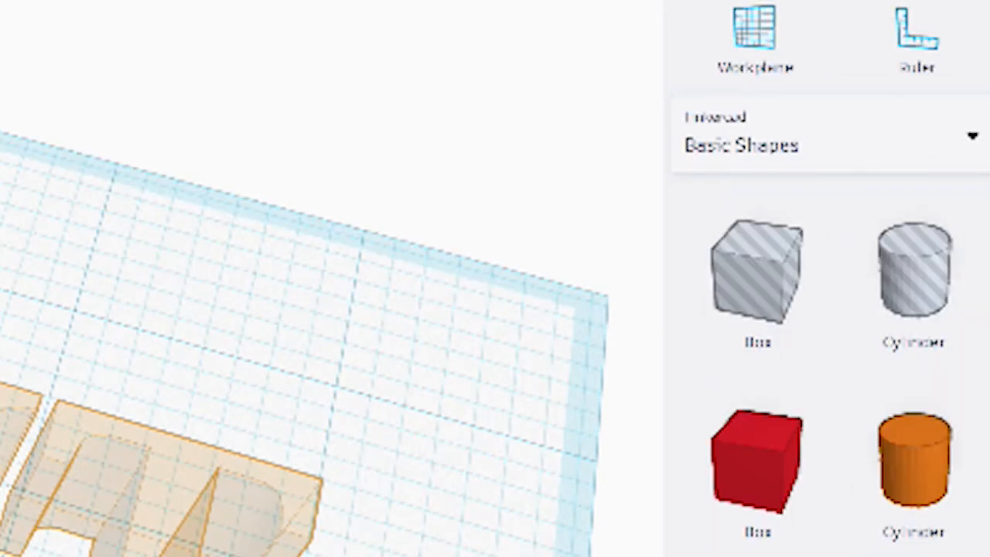
left_click(162, 464)
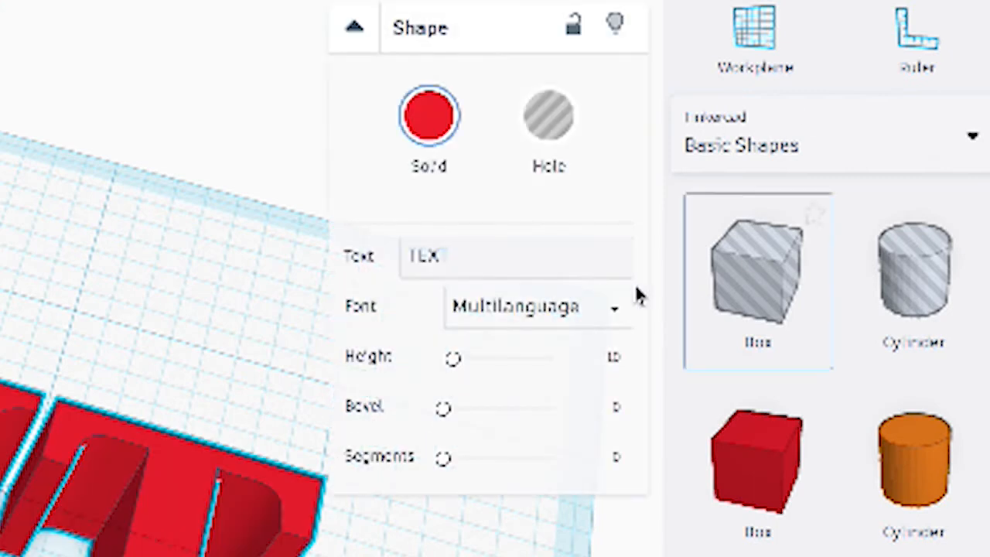
double_click(550, 267)
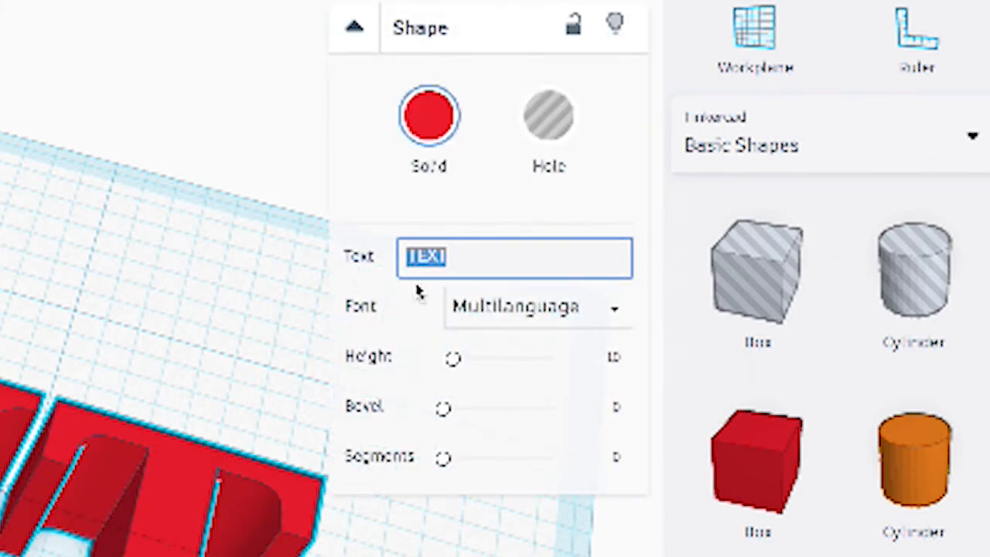
left_click(593, 319)
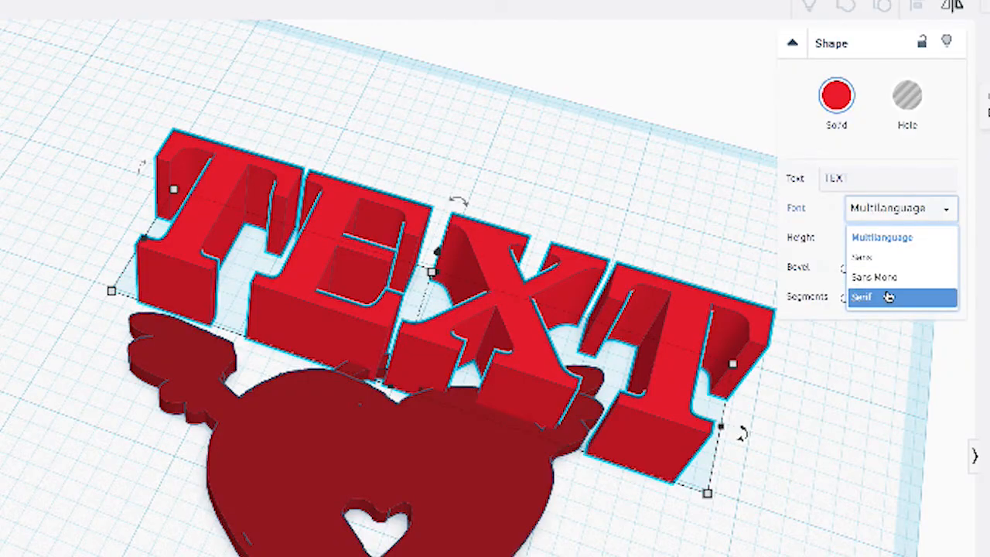
left_click(495, 458)
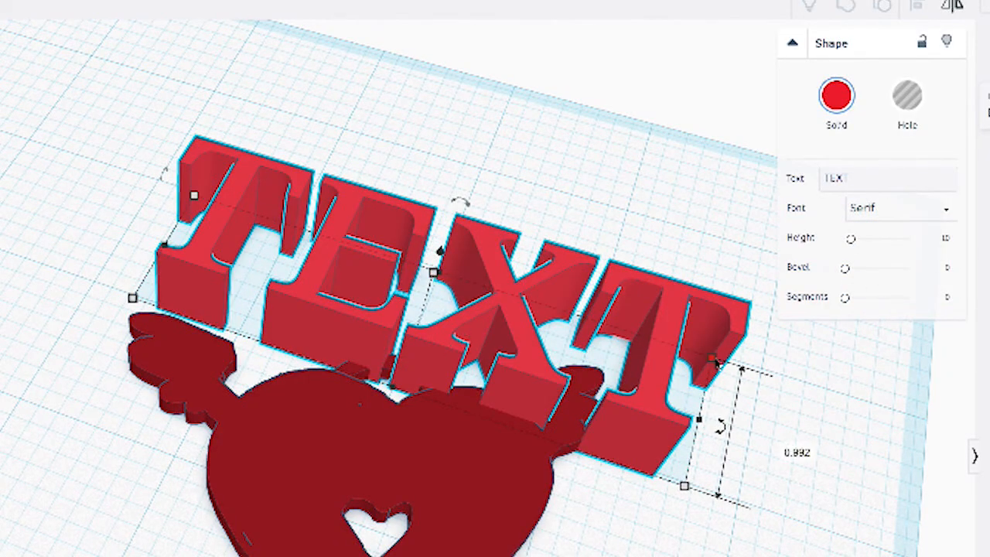
Step: Shrink the text to about 0.76 by 0.22 in and centre it above the heart
left_click_drag(716, 363, 256, 325)
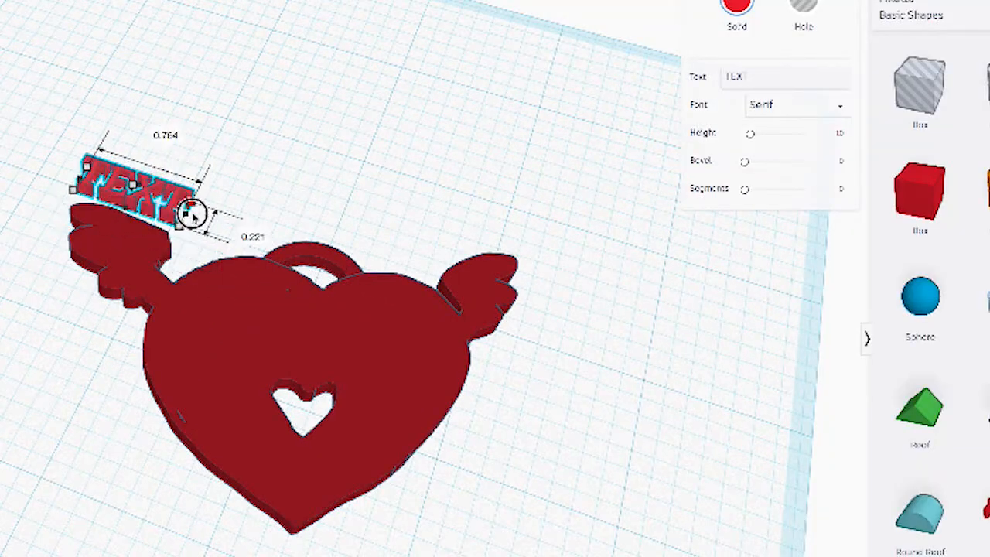
left_click_drag(191, 215, 438, 203)
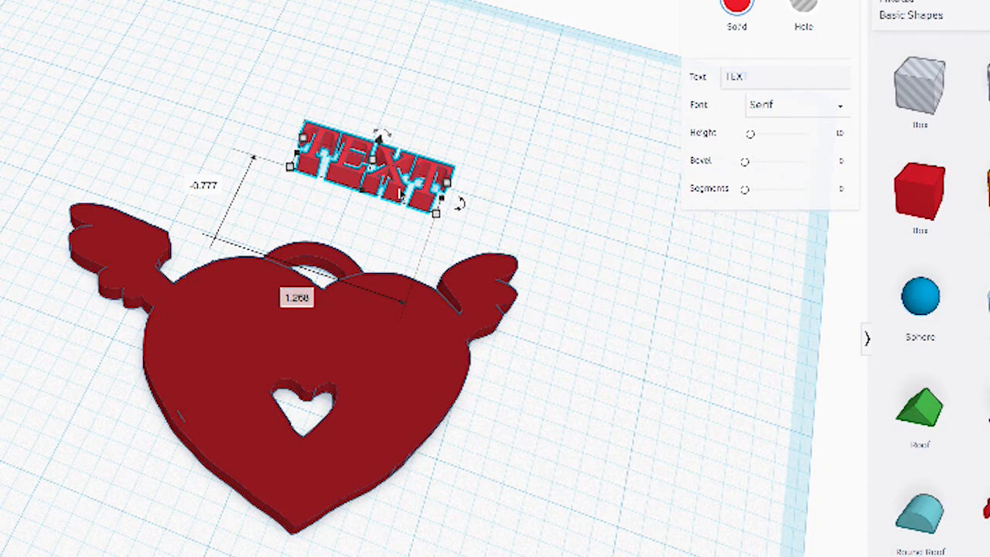
Step: Change the text to NOEL and set its height to 7.56, bevel to 0.47 and segments to 4
left_click(761, 78)
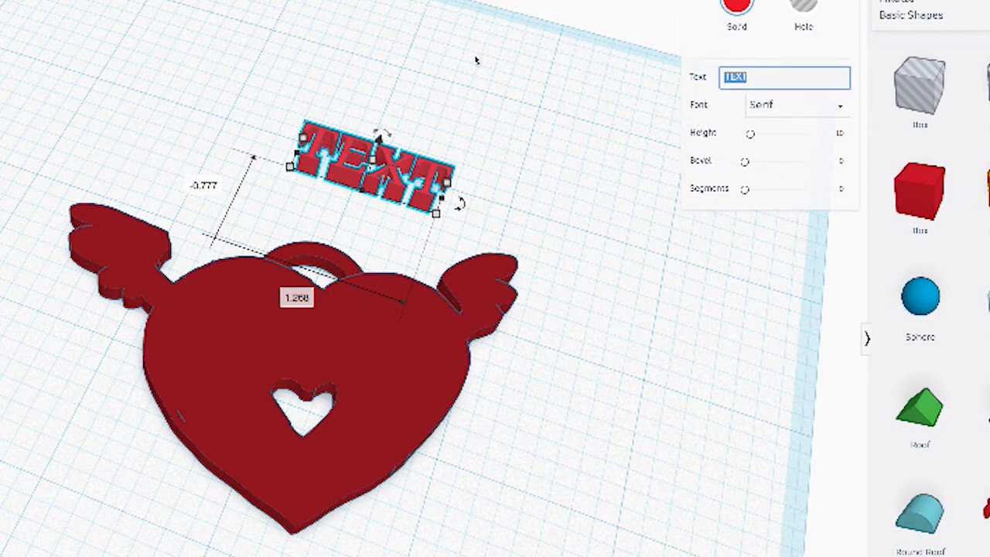
type("NOEL")
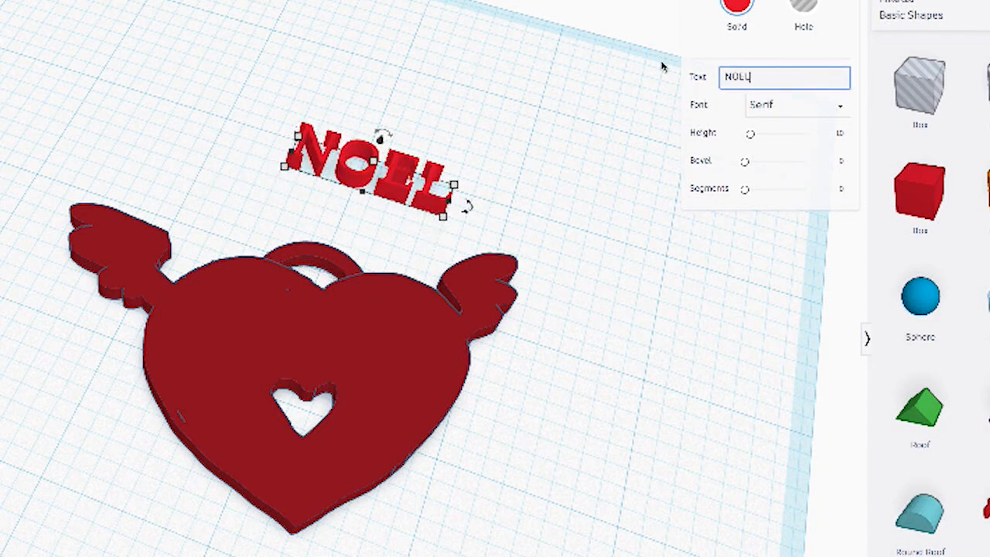
left_click_drag(754, 143, 790, 193)
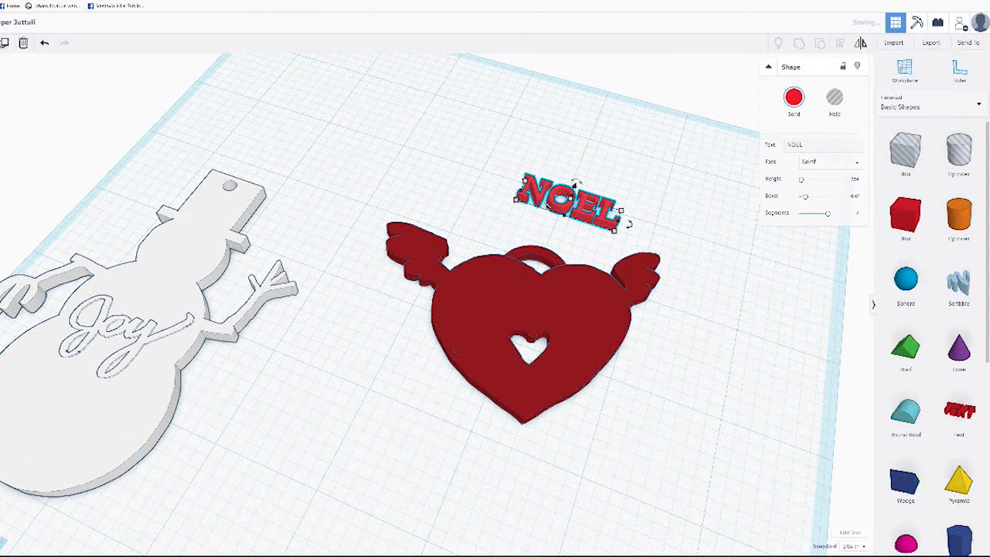
Step: Move the NOEL text onto the heart, between the hanging loop and the small heart-shaped cutout
left_click_drag(342, 179, 269, 347)
left_click_drag(509, 306, 512, 309)
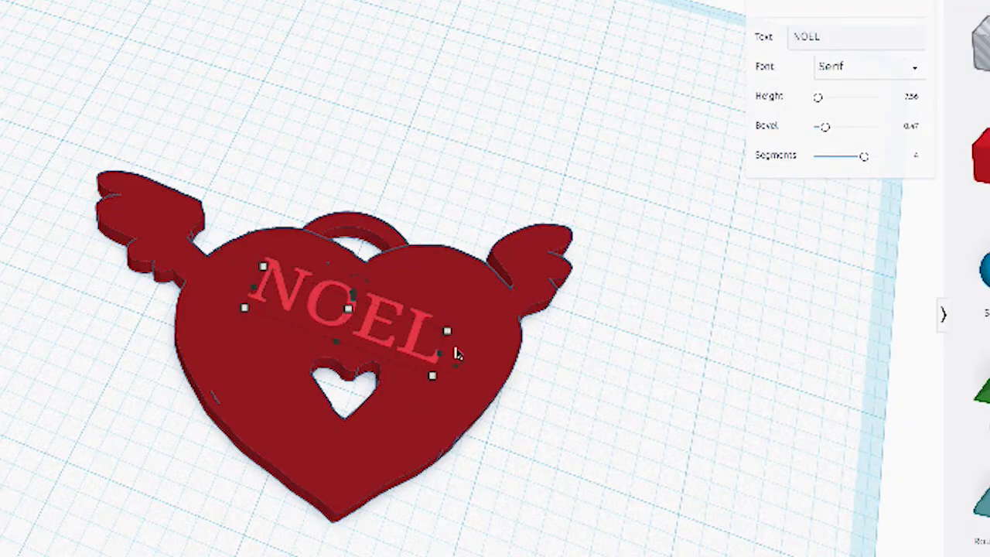
left_click_drag(596, 329, 597, 330)
left_click_drag(462, 360, 462, 335)
Step: Adjust the vertical position of the NOEL text so its letters stand out from the heart's upper face without protruding underneath
left_click_drag(353, 294, 353, 286)
left_click(280, 369)
right_click_drag(280, 370, 287, 278)
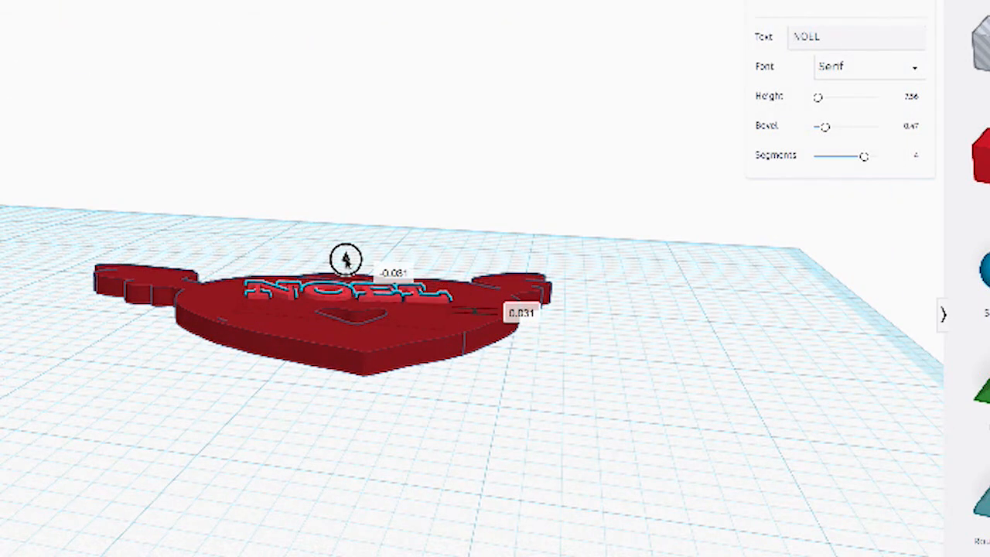
right_click_drag(286, 417, 360, 242)
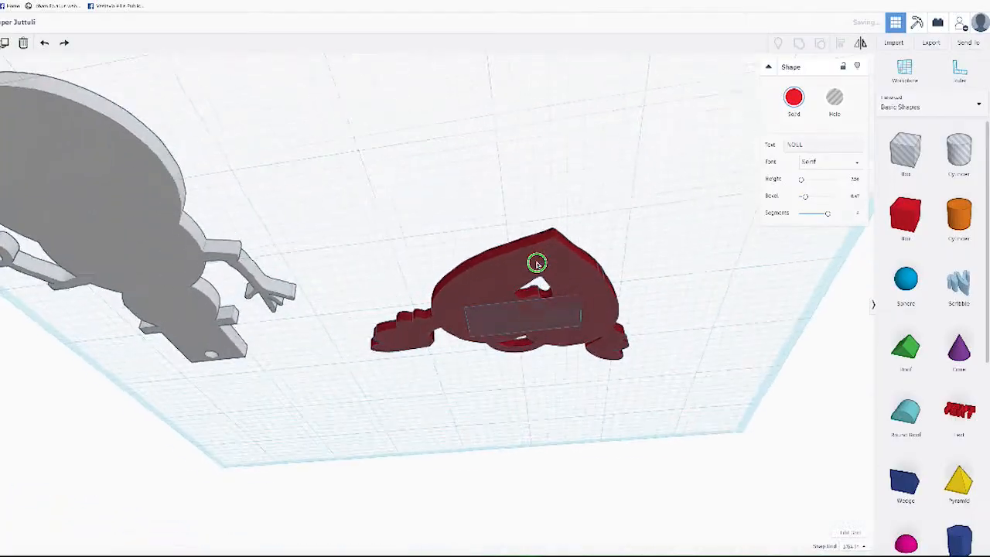
right_click_drag(537, 263, 579, 328)
Step: Group the NOEL text and the winged heart into one shape
left_click(604, 361, "shift")
left_click(799, 42)
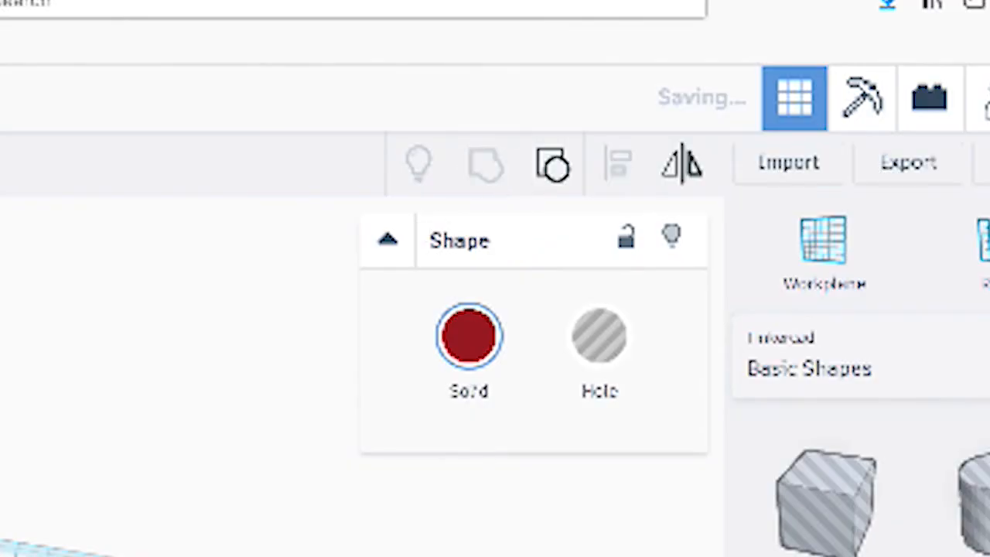
left_click(635, 233)
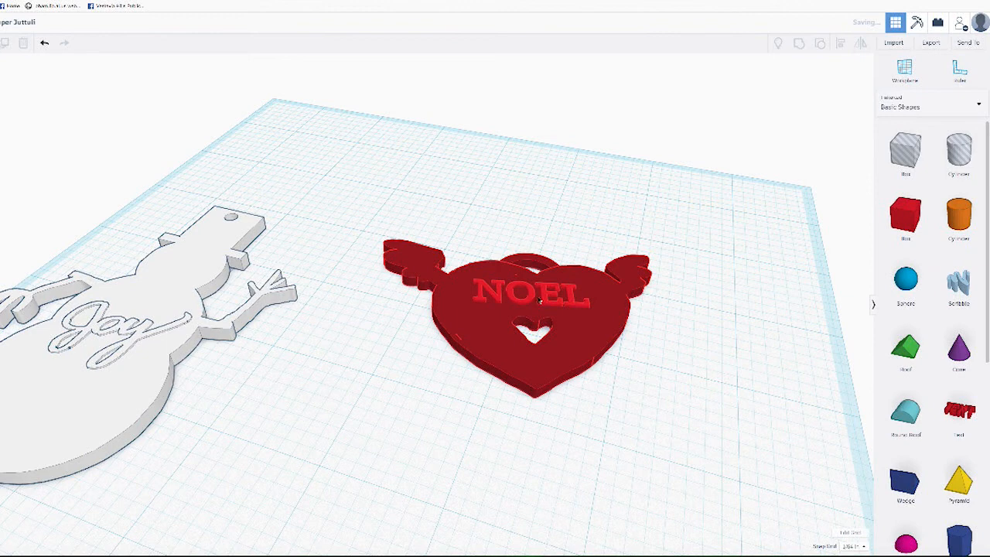
left_click(541, 302)
left_click(697, 254)
right_click_drag(632, 208, 597, 320)
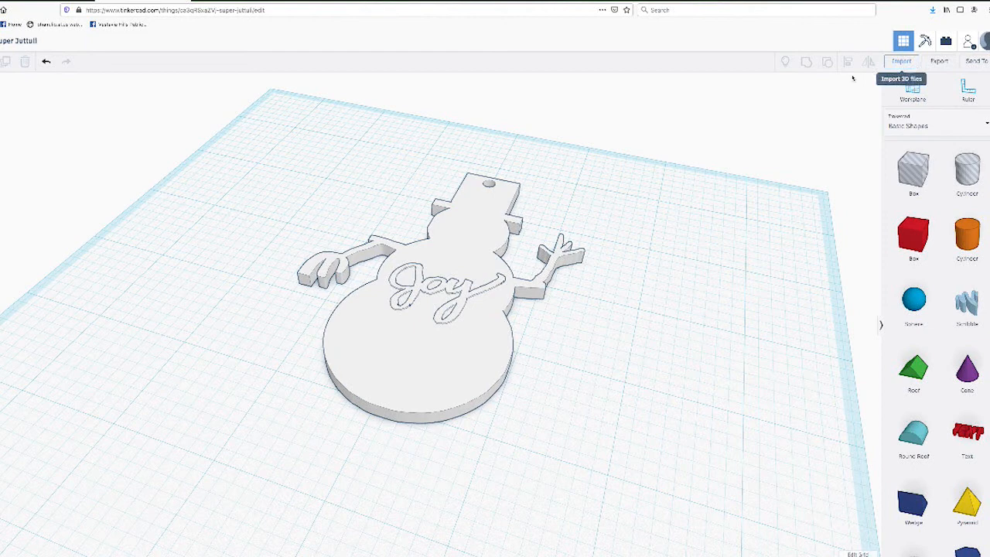
Step: Export only the Joy snowman as OBJ and save it as "snowman ornament.zip" in the "3d printed ornaments" folder
left_click_drag(294, 130, 602, 378)
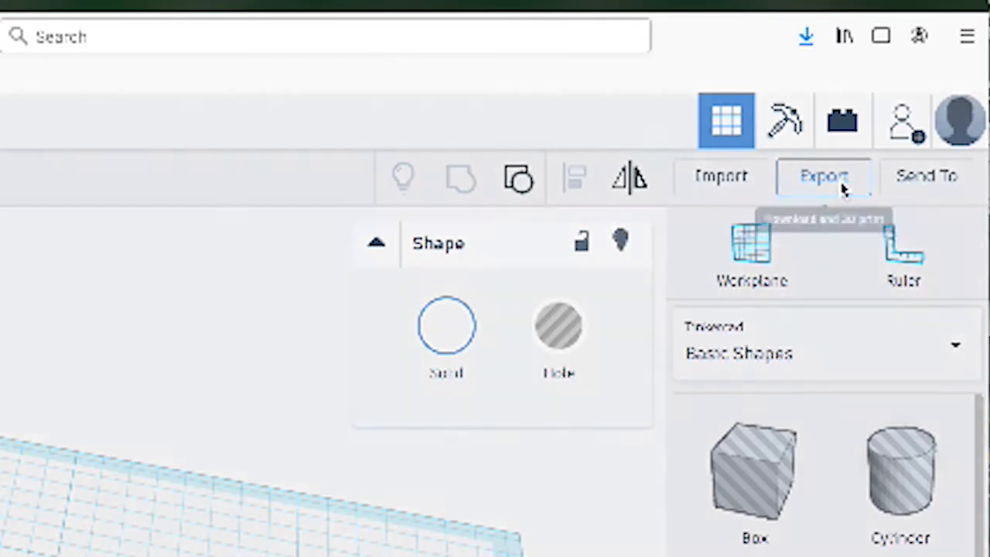
left_click(843, 189)
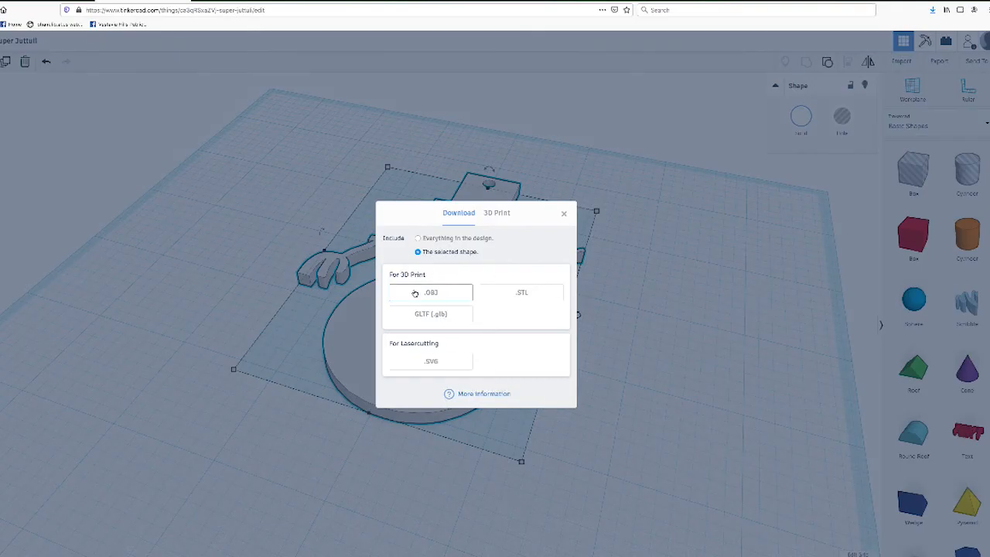
left_click(414, 293)
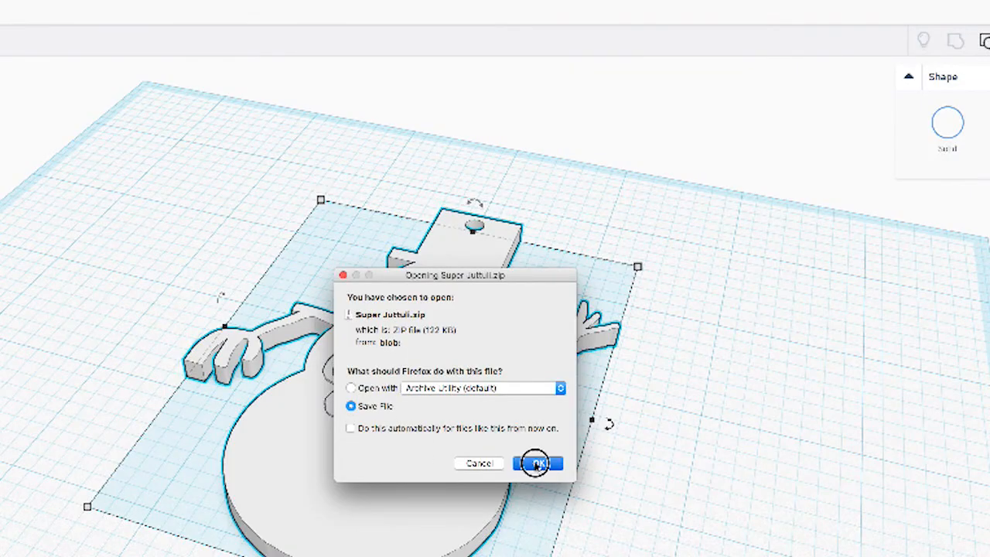
left_click(537, 464)
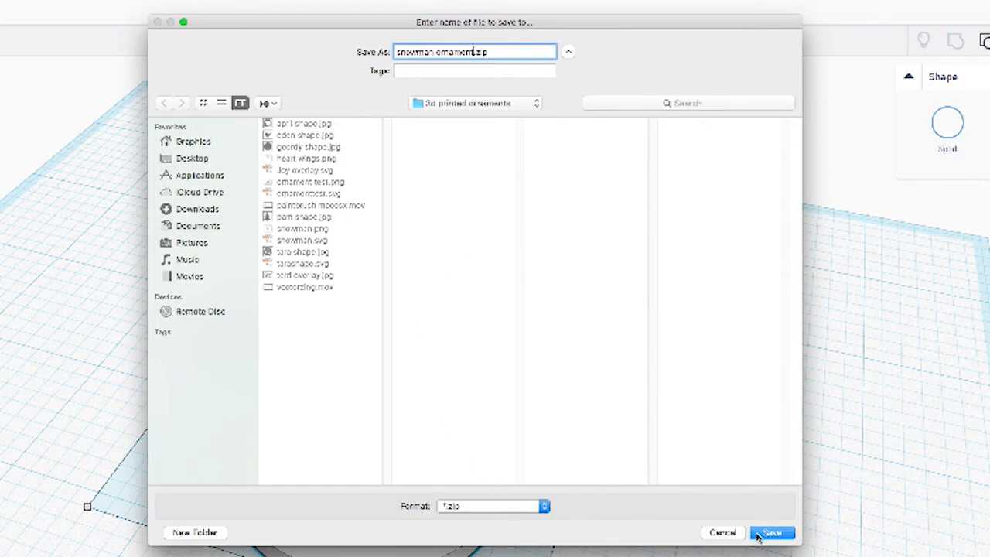
left_click(772, 533)
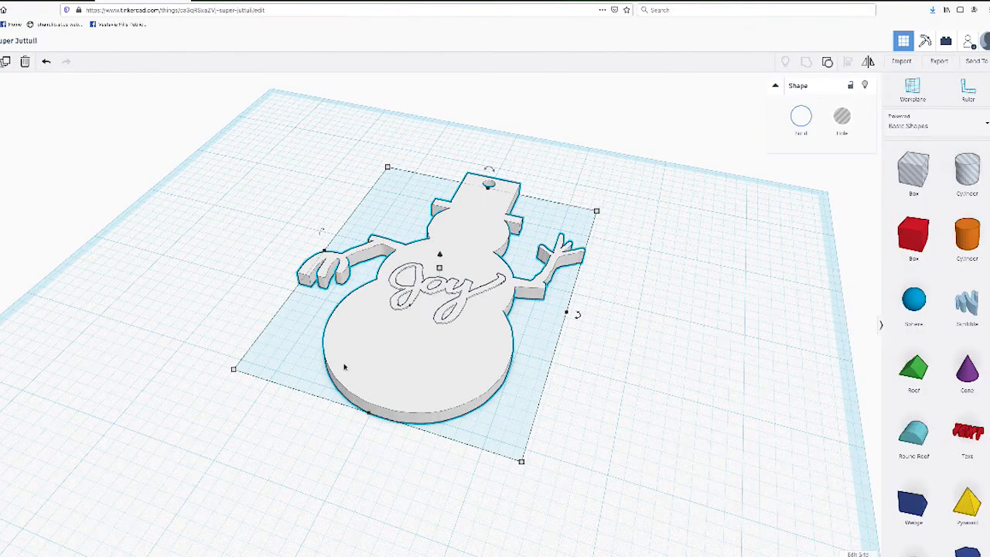